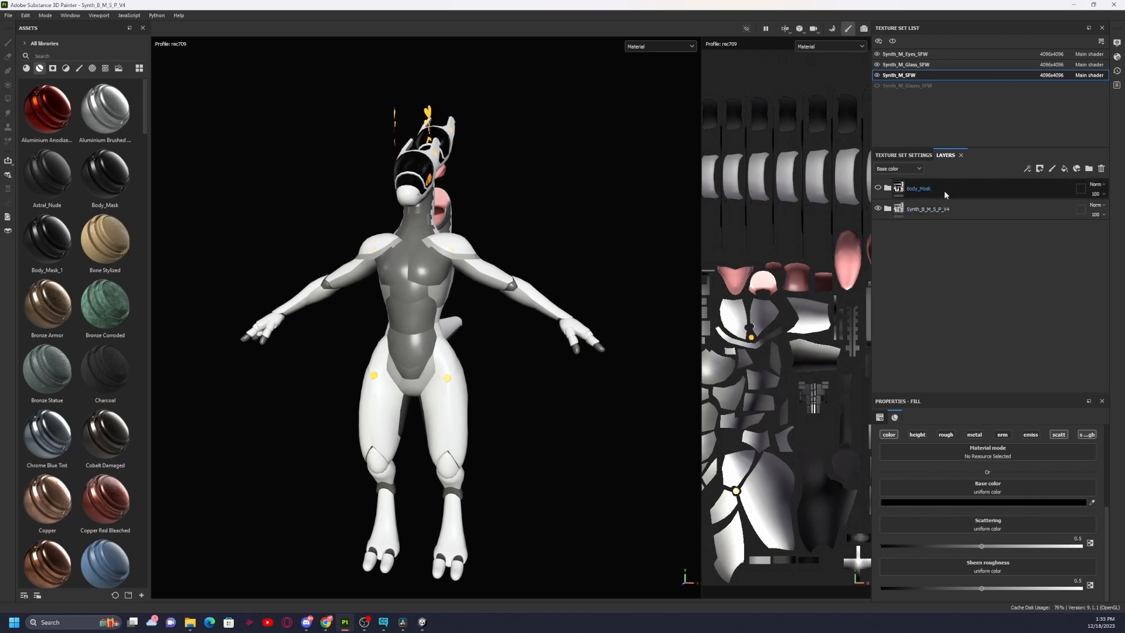
Expand the Synth_B_M_S_P_V4 folder and toggle the Emission_Decals layer's visibility to check its effect on the body.
click(892, 210)
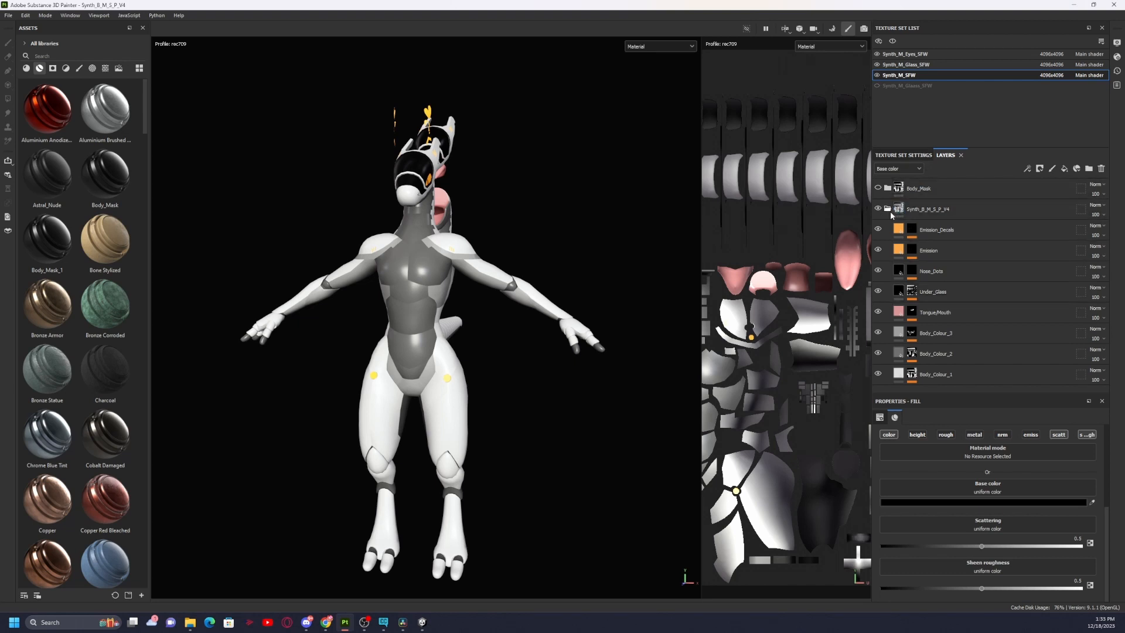
scroll(450, 378, up, 8)
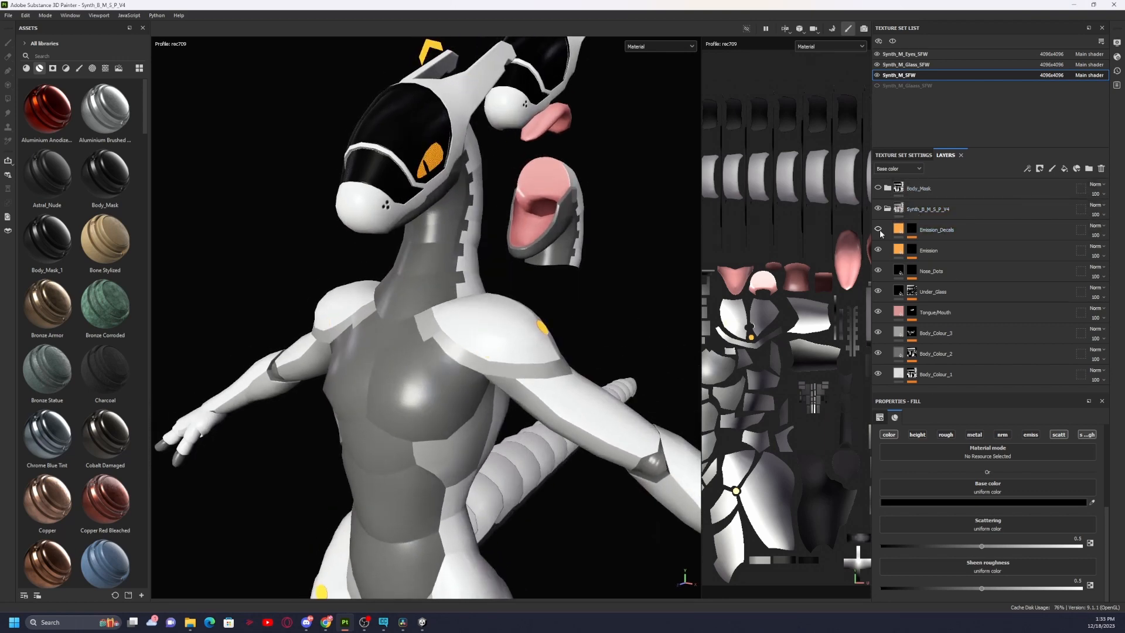
click(880, 230)
click(880, 230)
click(880, 230)
Inspect the head up close while toggling the Emission_Decals and Nose_Dots layers' visibility.
alt+middle_drag(435, 174, 398, 376)
scroll(398, 375, up, 3)
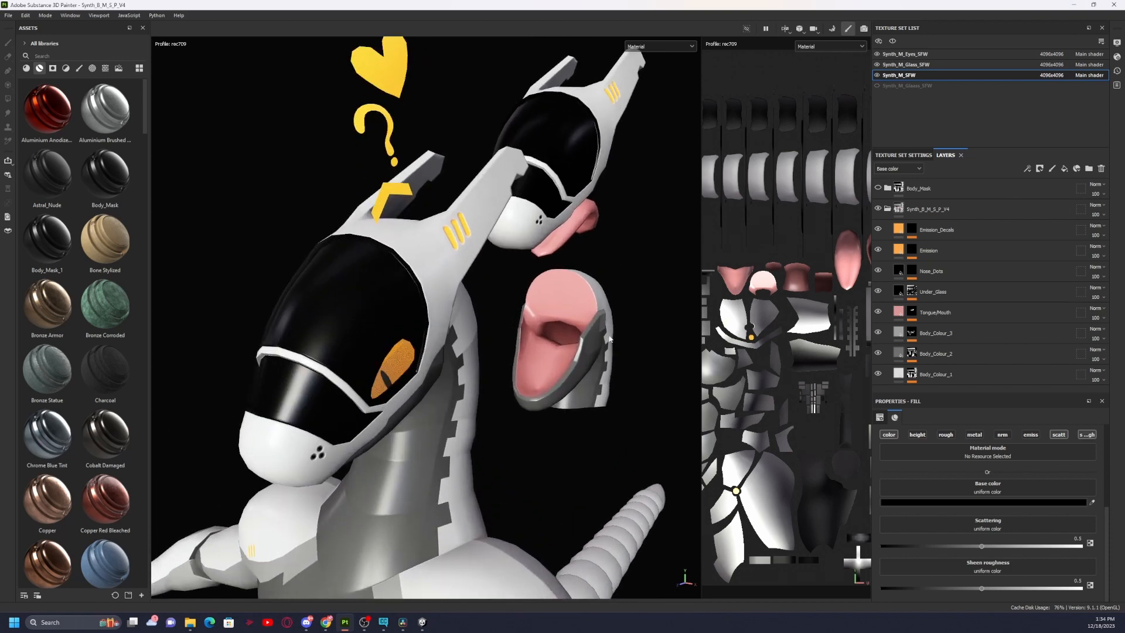
alt+drag(398, 375, 405, 352)
alt+middle_drag(405, 352, 457, 246)
scroll(371, 329, up, 3)
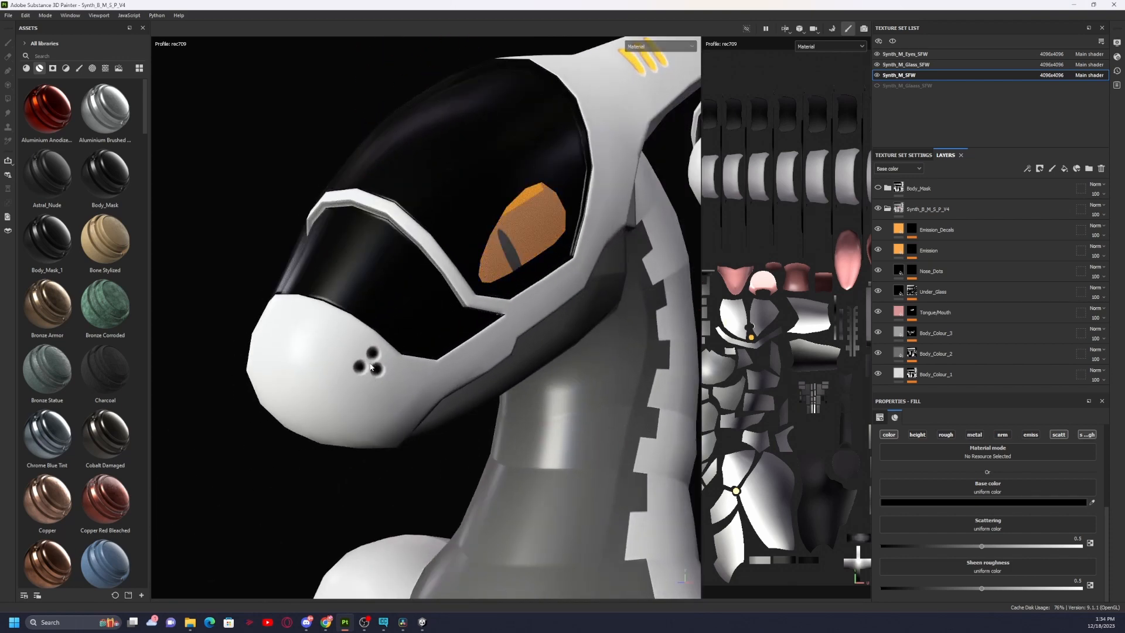
alt+middle_drag(361, 377, 303, 437)
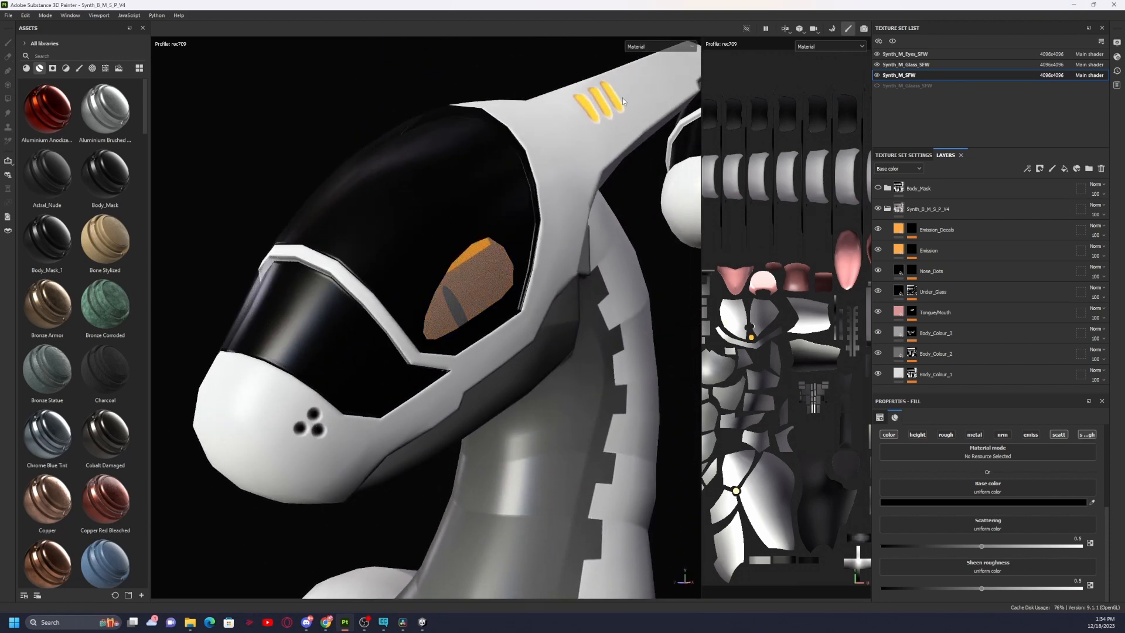
click(878, 230)
click(878, 230)
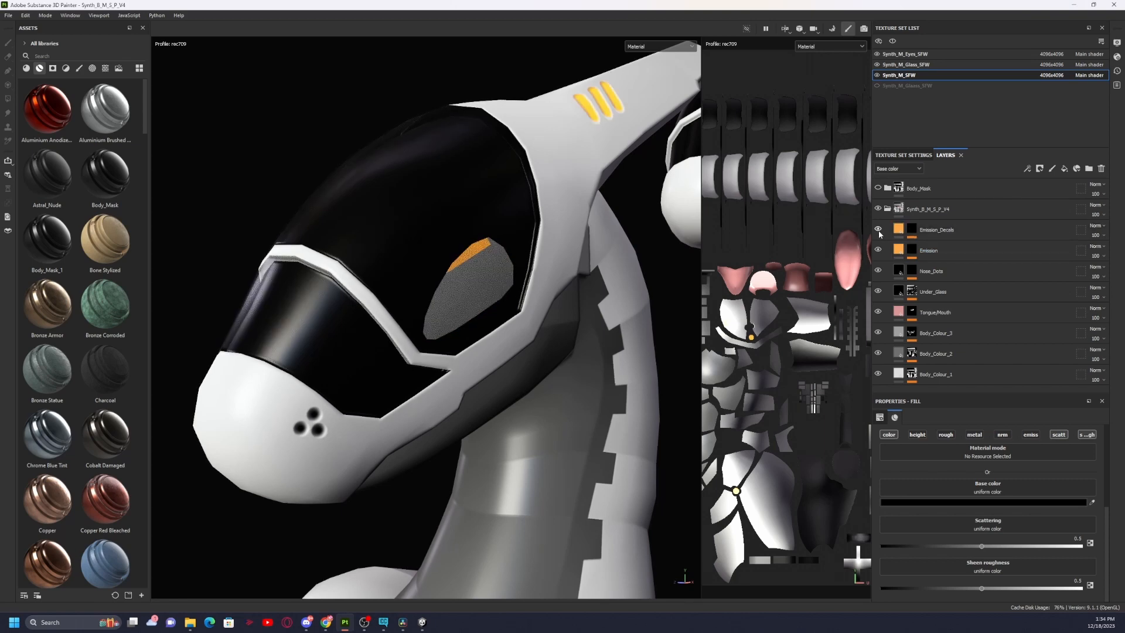
scroll(472, 311, down, 2)
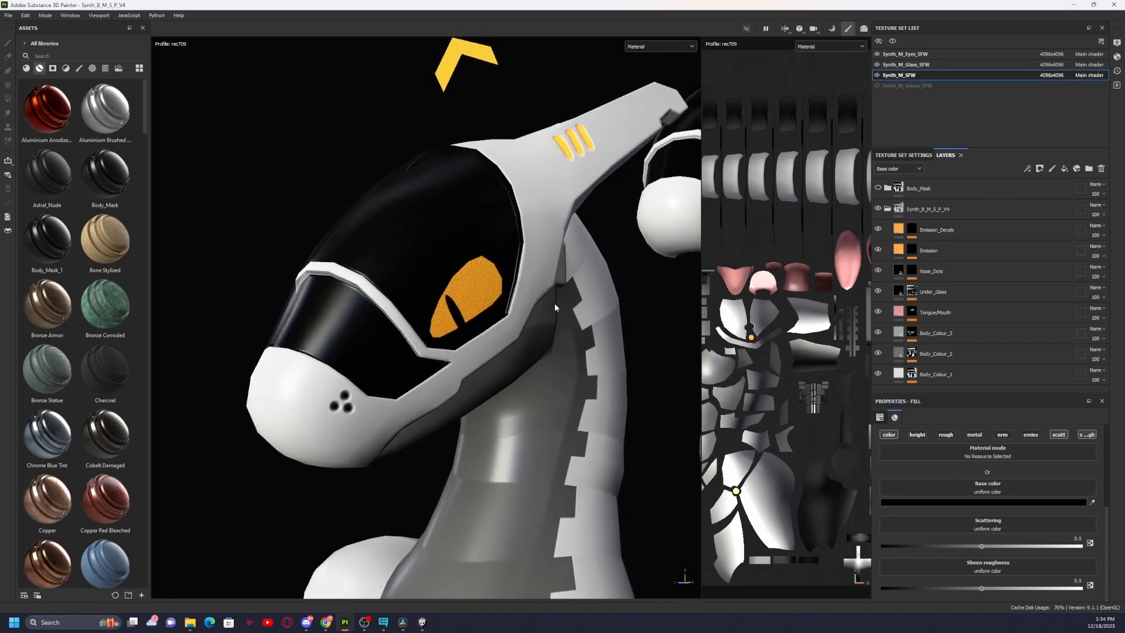
click(878, 271)
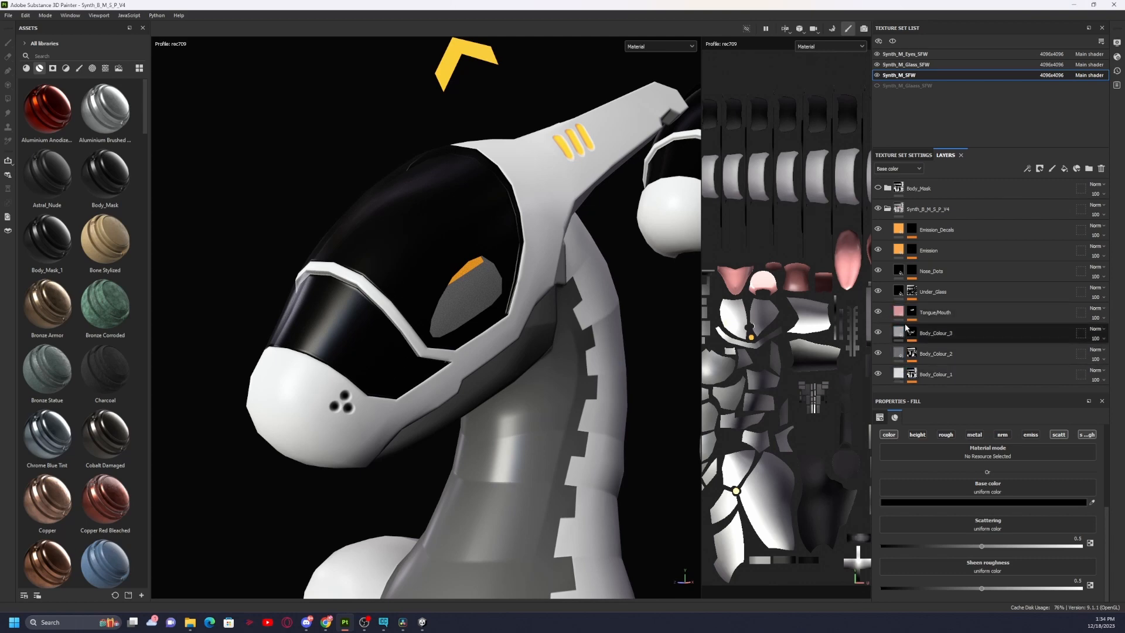
Examine the tongue, open mouth, separate head piece and floating emission symbols from several angles.
mouse_move(665, 288)
alt+middle_down()
mouse_move(548, 321)
mouse_move(455, 250)
alt+middle_up()
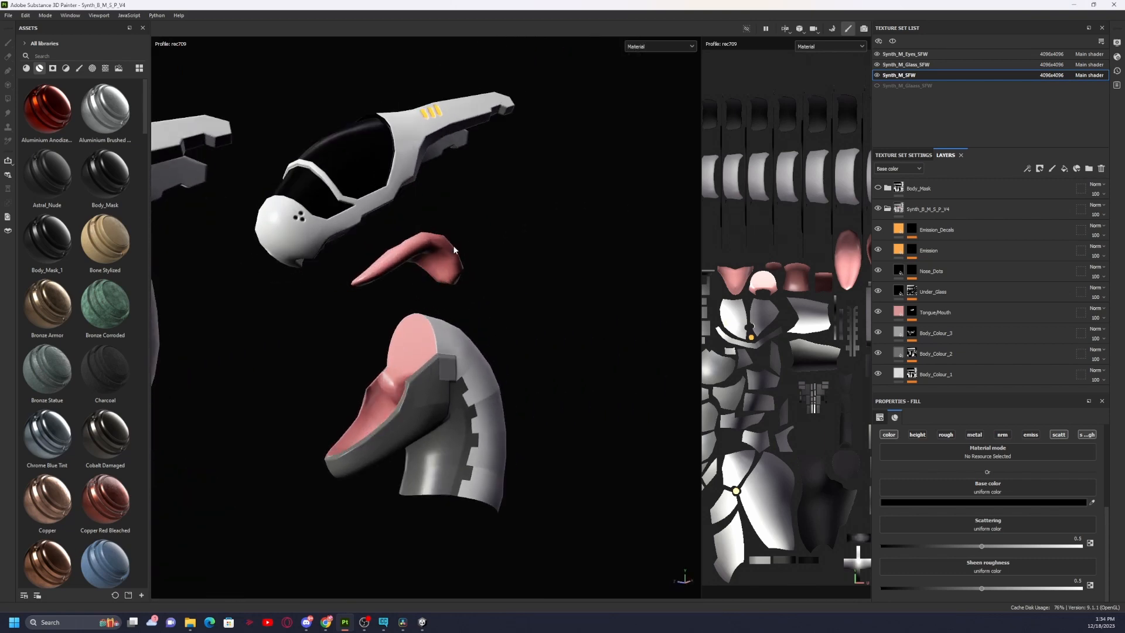
alt+drag(454, 251, 521, 330)
alt+drag(431, 174, 384, 345)
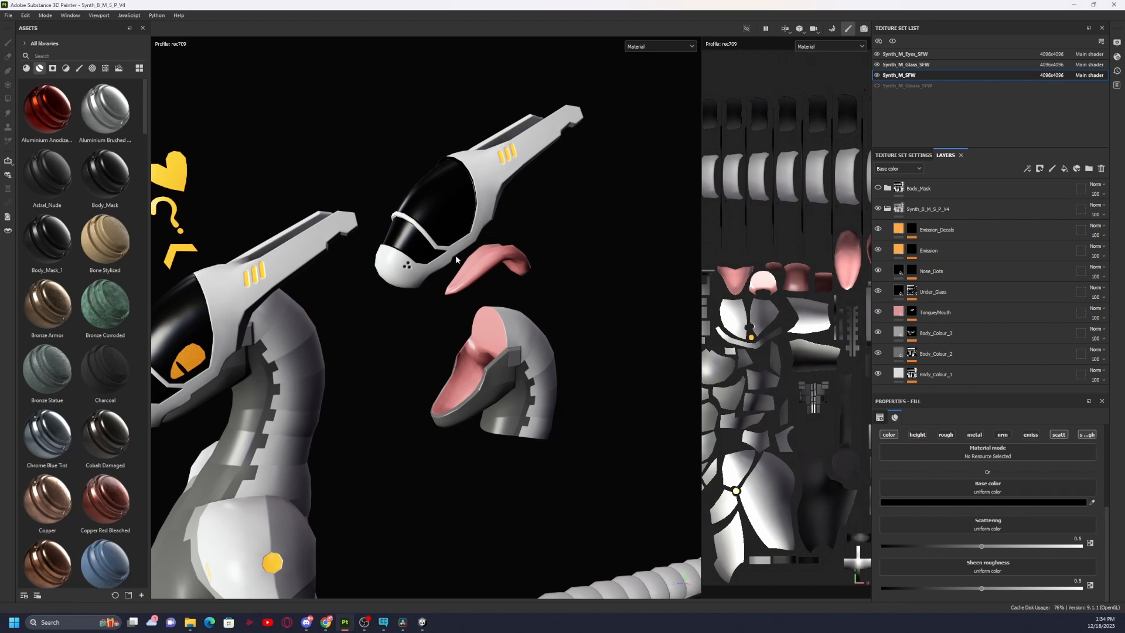
alt+drag(456, 260, 393, 346)
alt+middle_drag(443, 373, 381, 366)
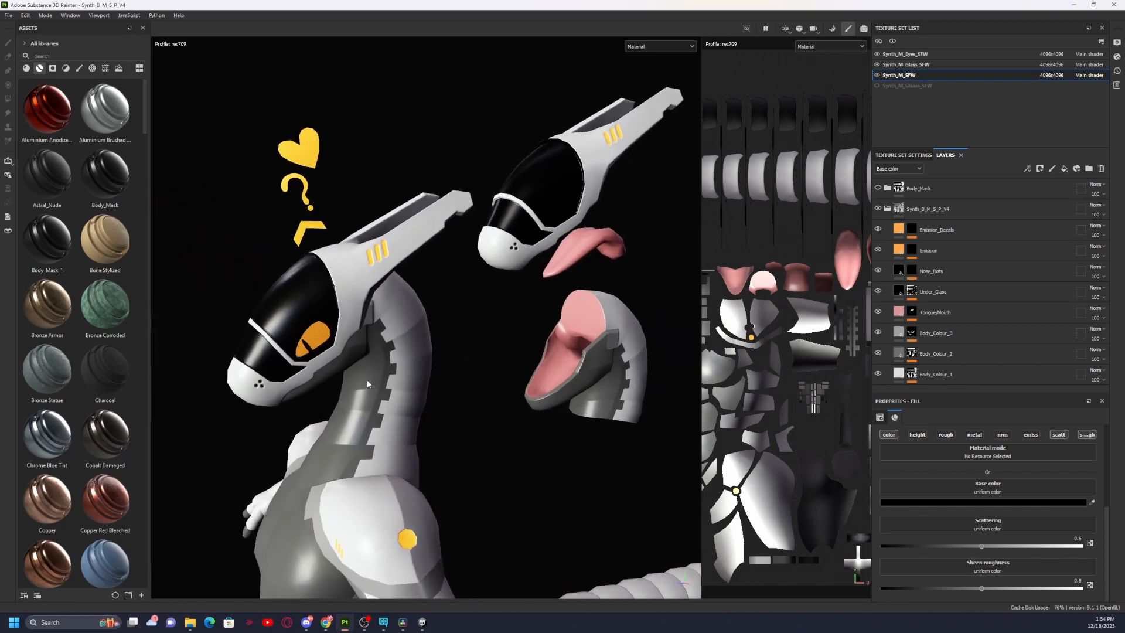
alt+drag(381, 366, 439, 341)
alt+middle_drag(550, 285, 519, 305)
alt+drag(518, 305, 511, 329)
alt+right_drag(543, 311, 492, 287)
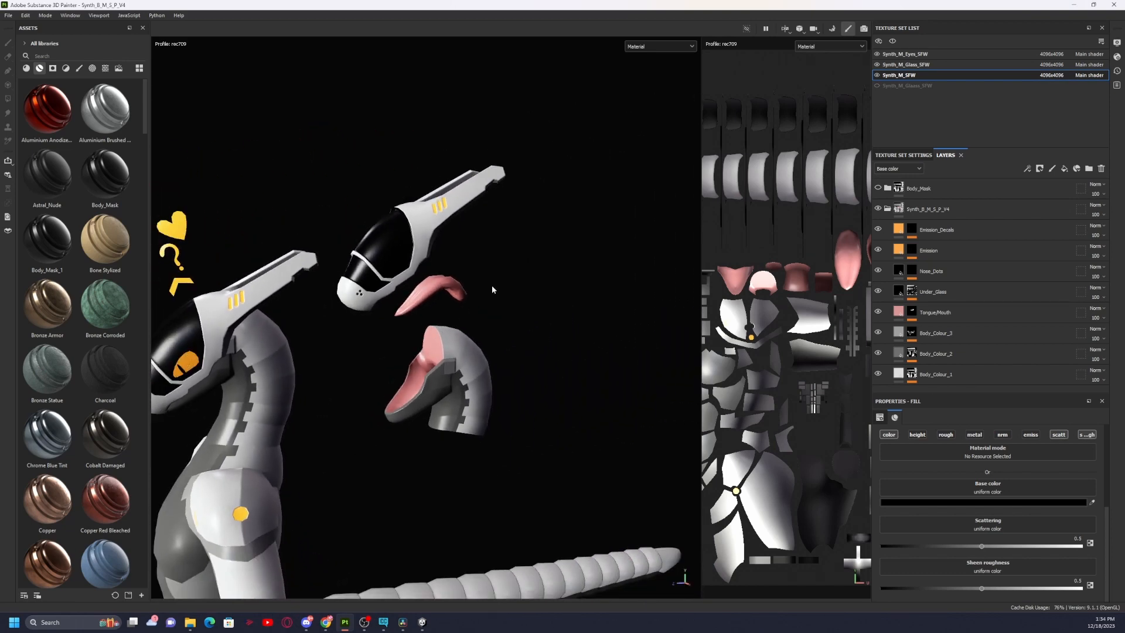
alt+drag(264, 320, 461, 351)
alt+right_drag(460, 352, 527, 363)
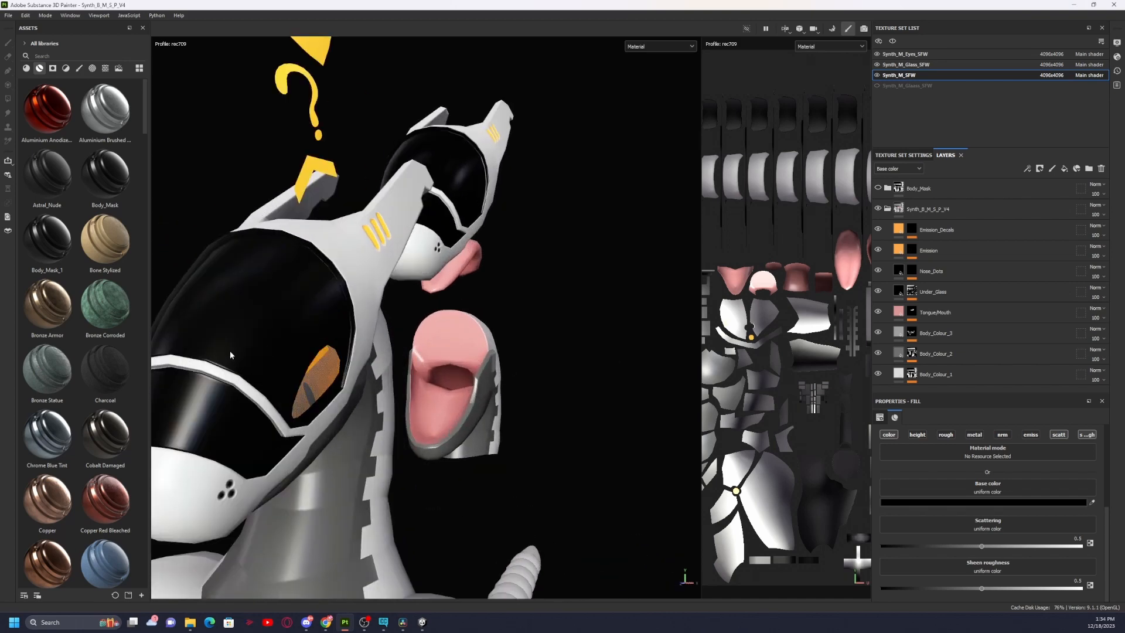
alt+drag(231, 354, 615, 553)
alt+drag(486, 304, 364, 269)
alt+right_drag(364, 269, 423, 232)
alt+drag(424, 232, 455, 225)
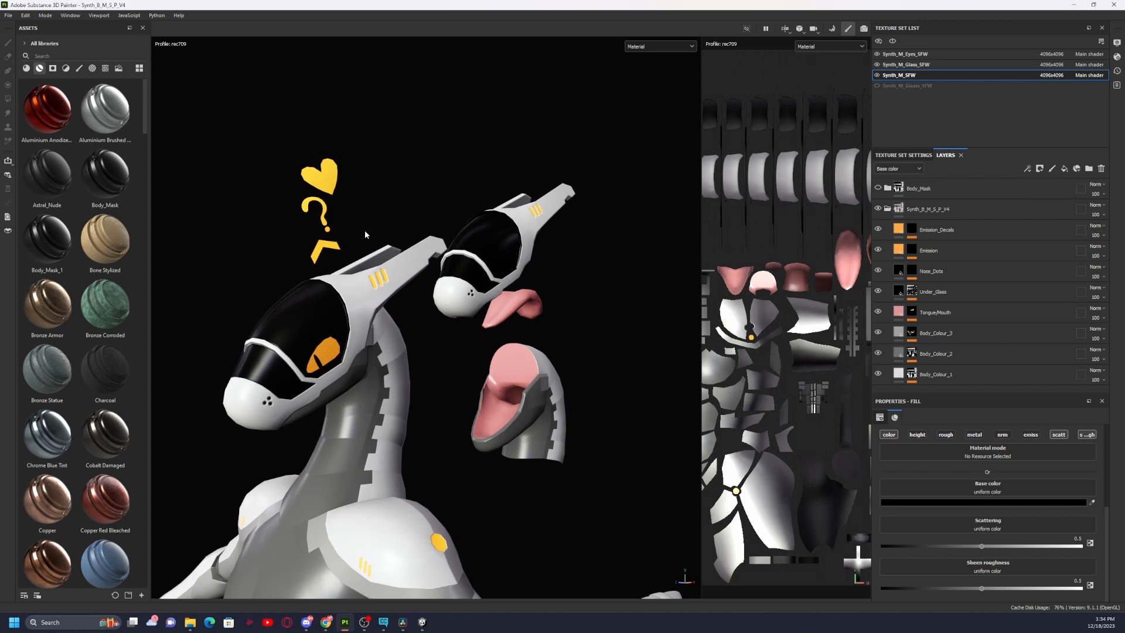
alt+drag(365, 234, 332, 209)
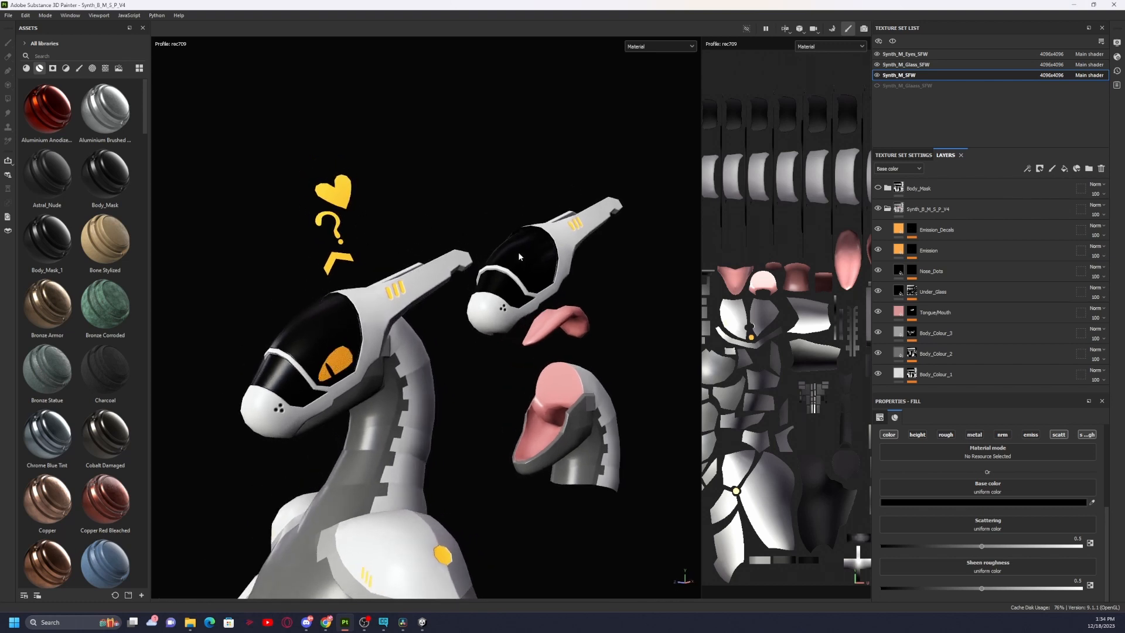
Collapse the Synth_B_M_S_P_V4 folder, expand the Body_Mask folder and make it visible on the model.
click(888, 209)
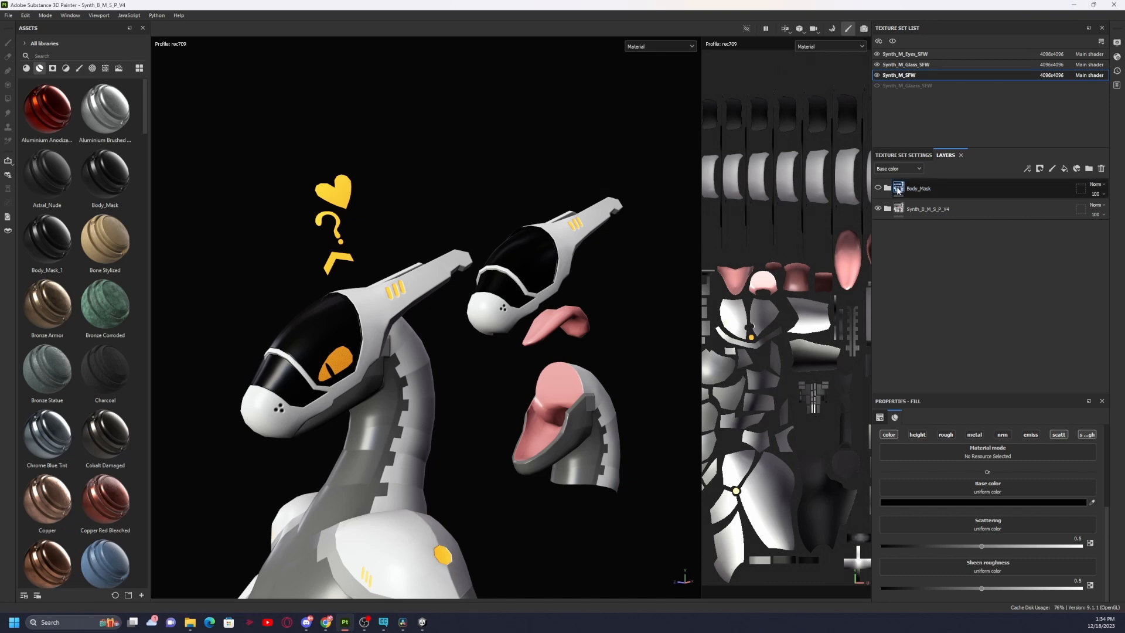
click(888, 188)
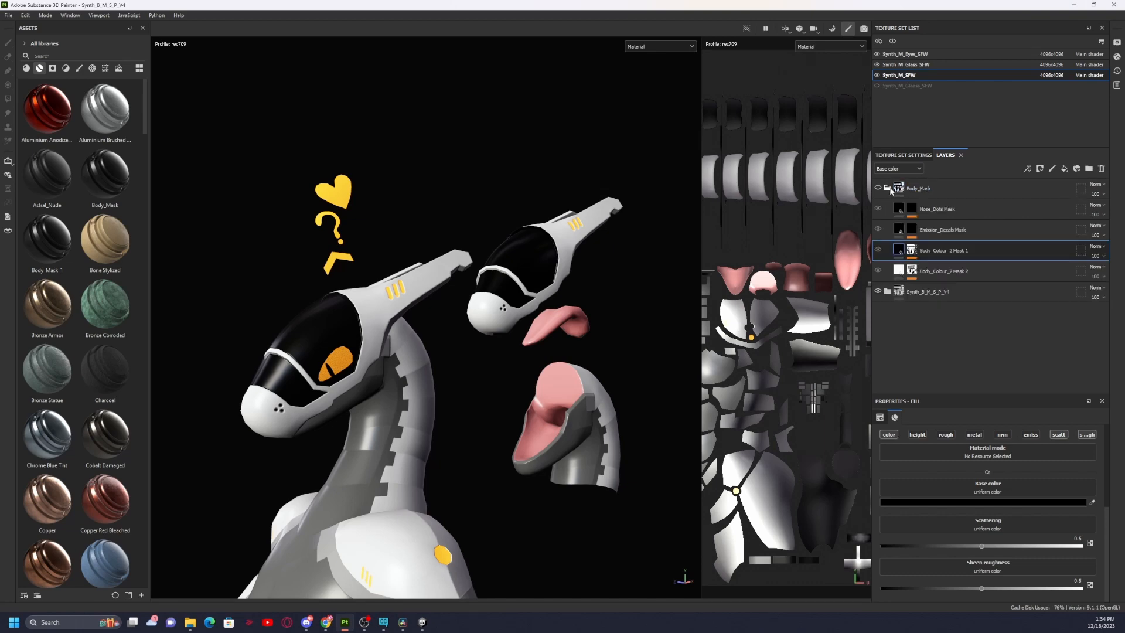
alt+drag(469, 346, 516, 345)
scroll(516, 345, down, 2)
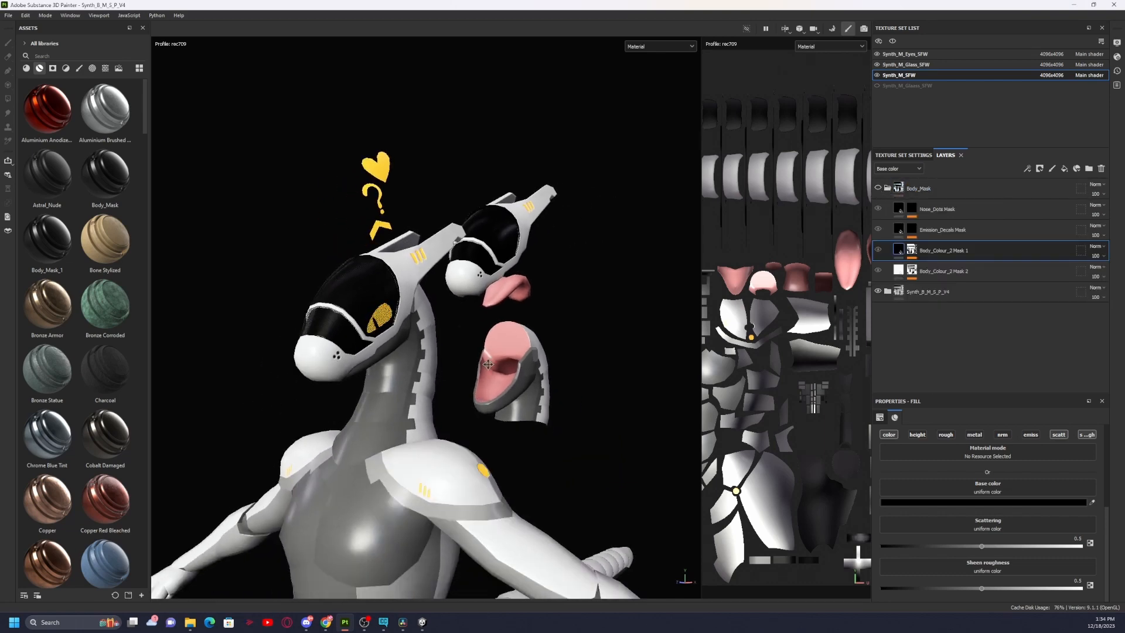
alt+middle_drag(503, 481, 502, 287)
alt+drag(503, 287, 504, 247)
alt+middle_drag(503, 250, 494, 346)
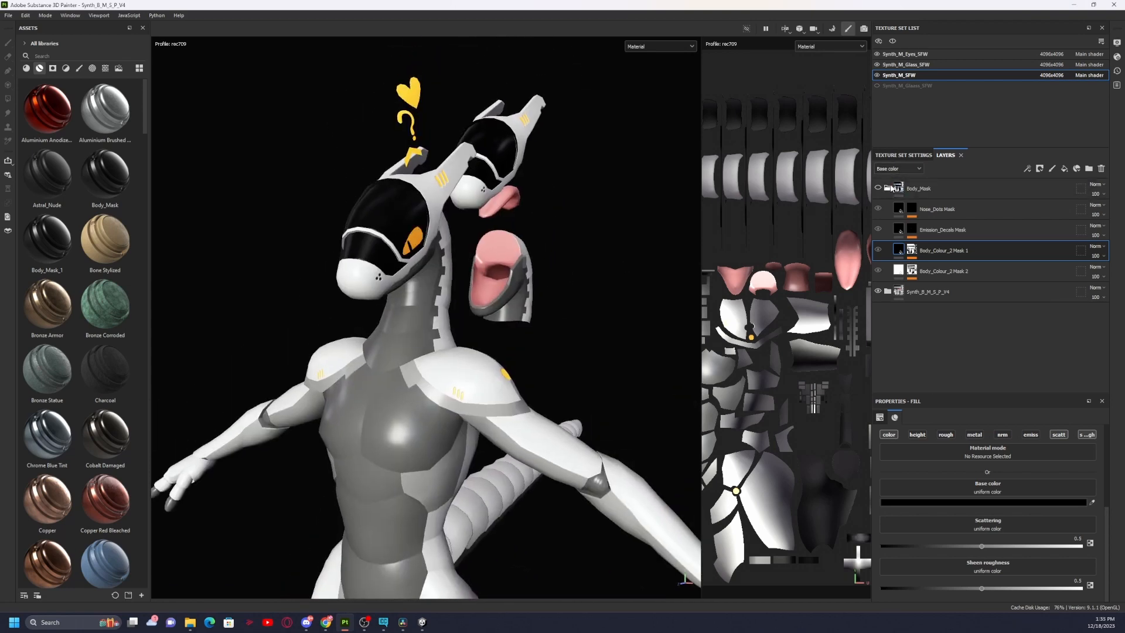
click(879, 188)
click(879, 189)
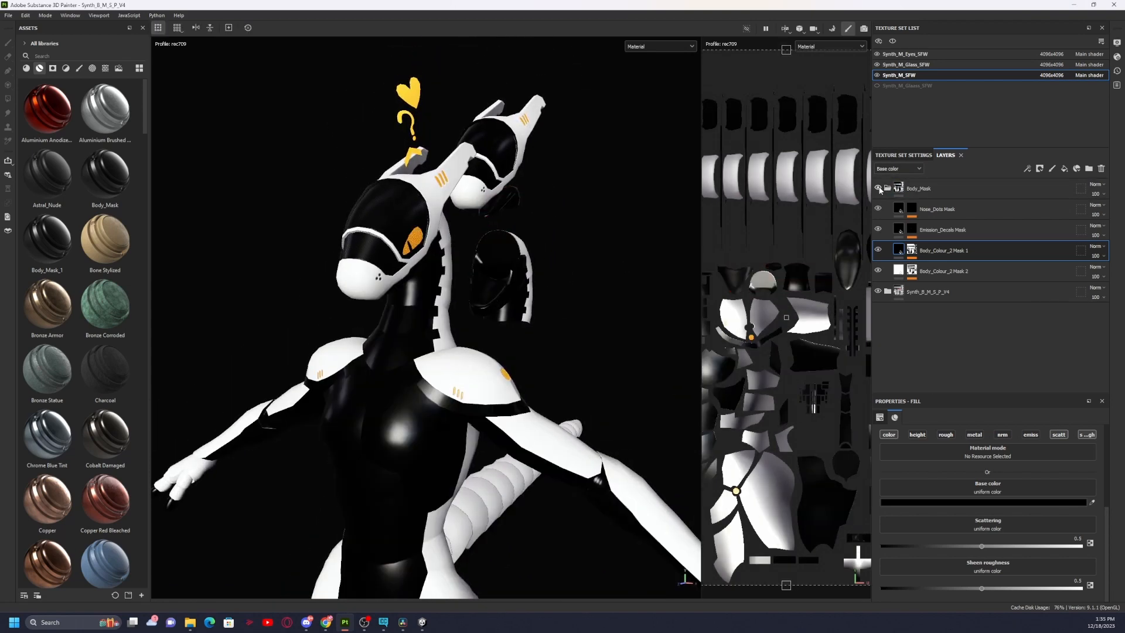
Switch to Unity, enter play mode through the GestureManager object and show the avatar in the Scene view.
click(422, 622)
mouse_move(517, 368)
alt+mouse_down()
mouse_move(549, 370)
mouse_move(513, 340)
alt+mouse_up()
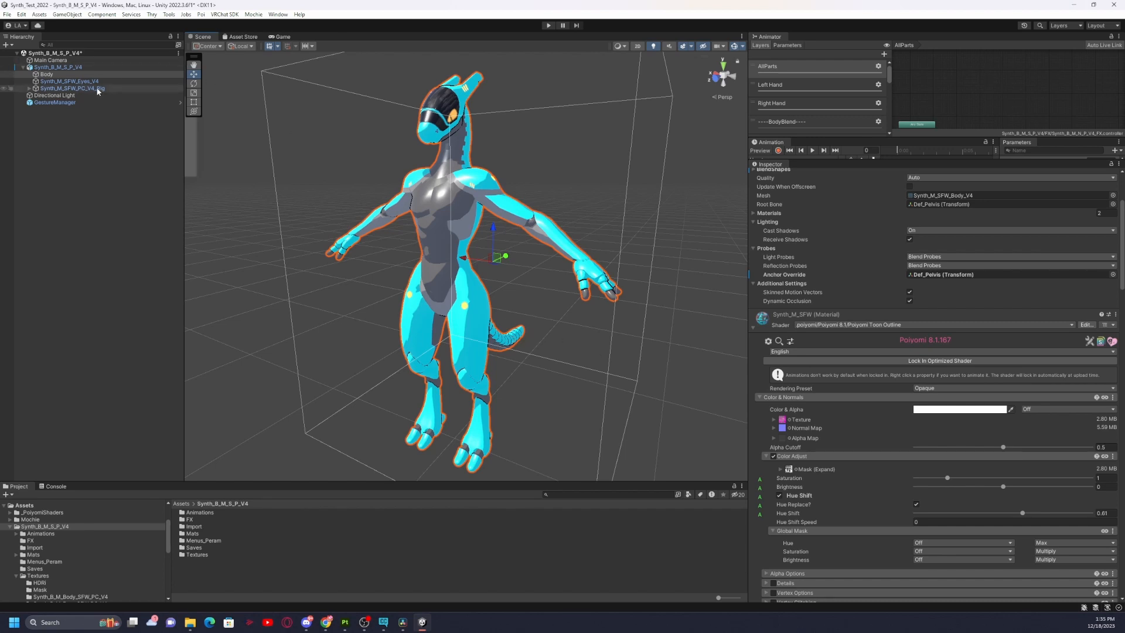
click(55, 102)
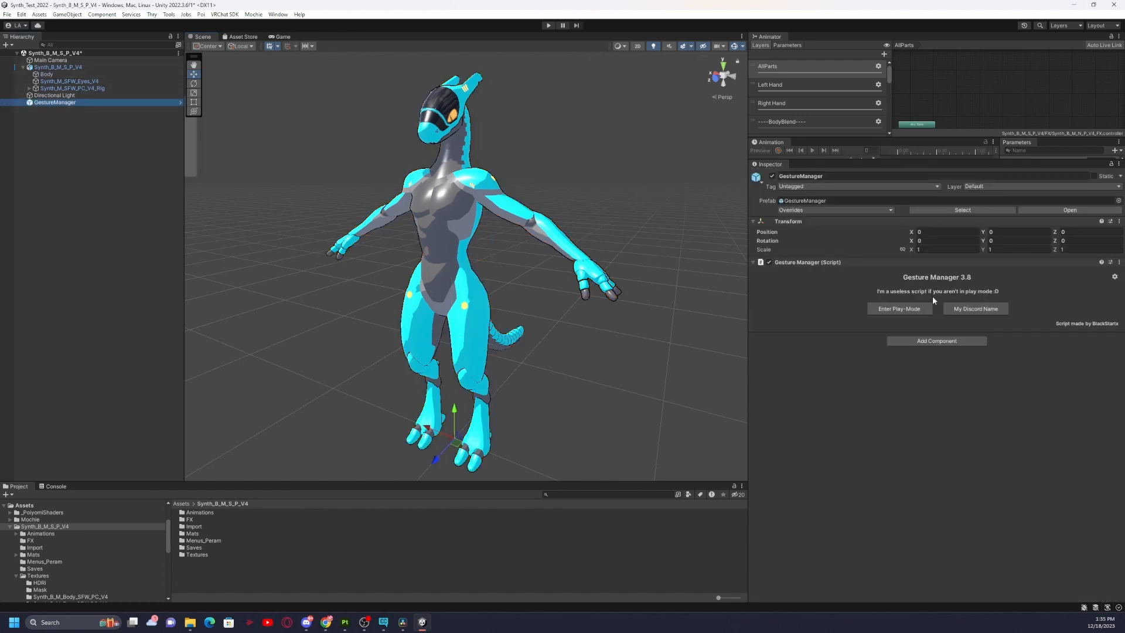
click(900, 309)
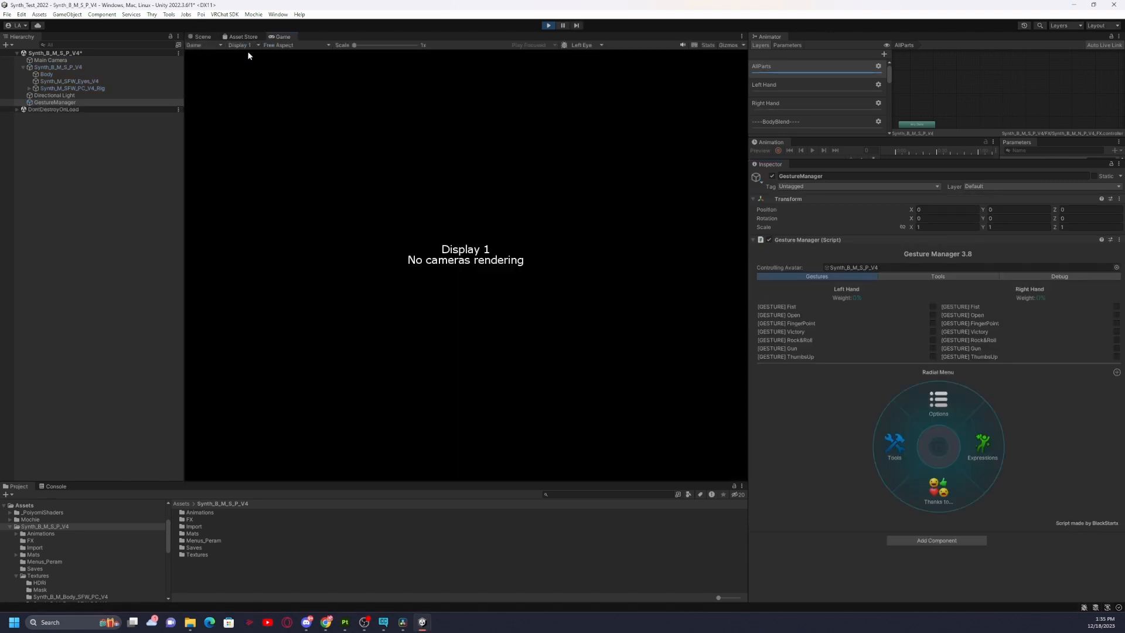
click(206, 40)
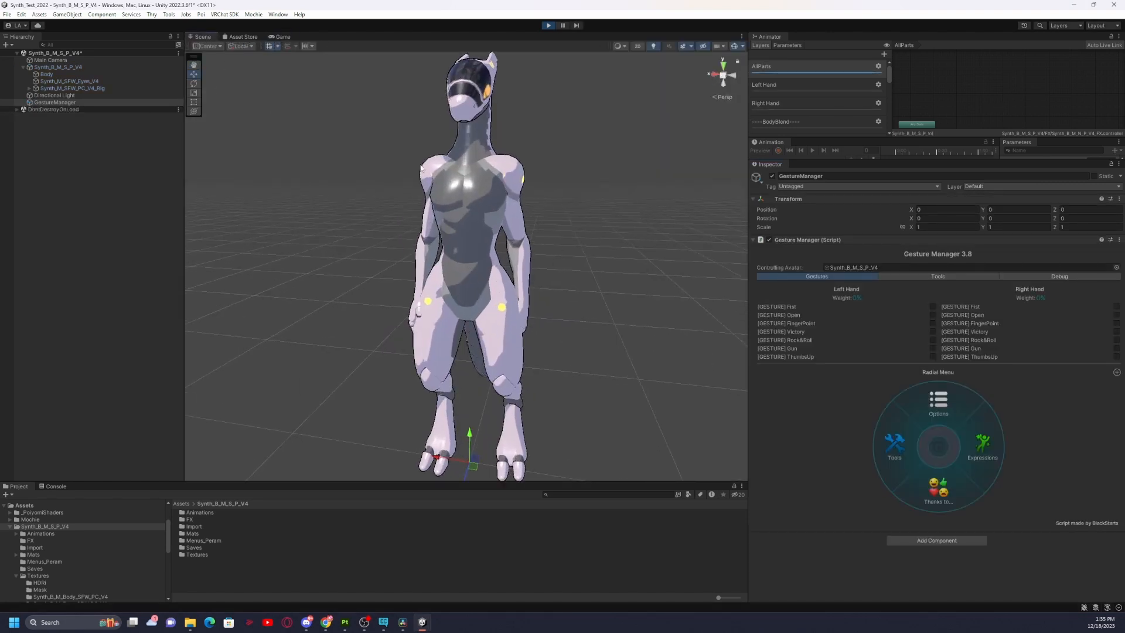
Turn on Enable Recolour in the Colours submenu of the avatar's Expressions.
click(980, 441)
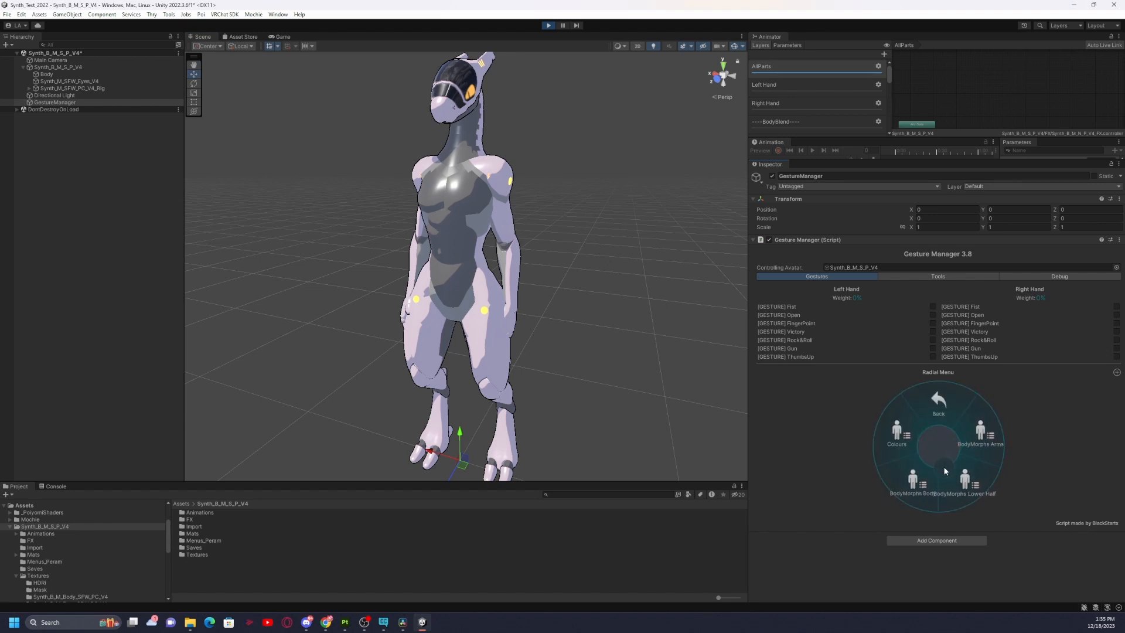
click(895, 434)
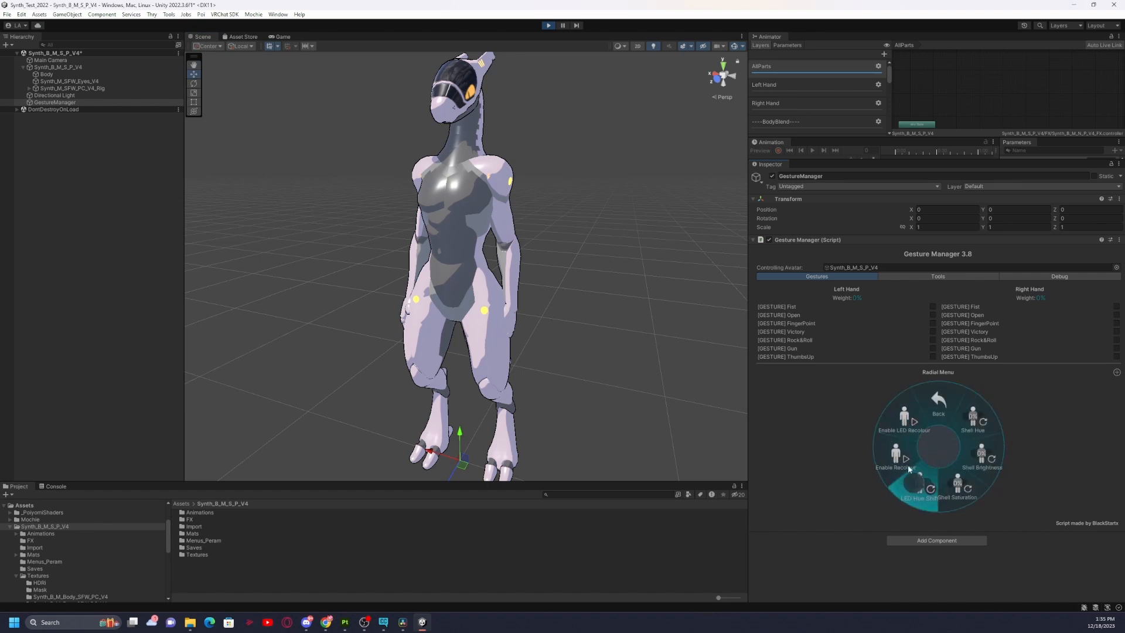
click(902, 459)
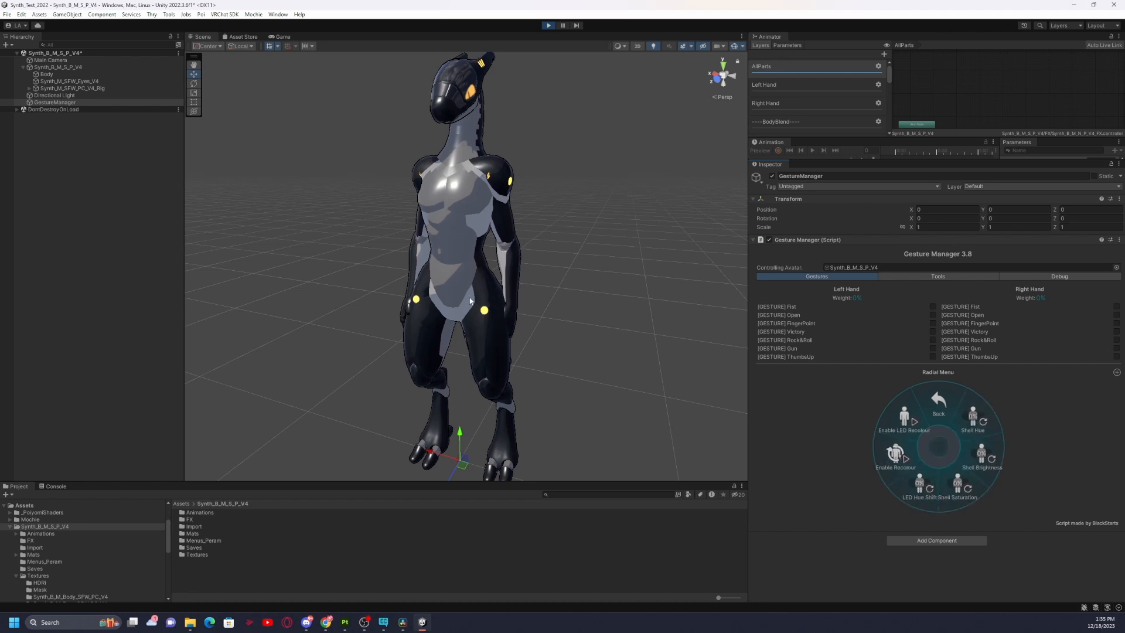
Raise the avatar's Shell Brightness and set its Shell Saturation to 73%.
click(965, 459)
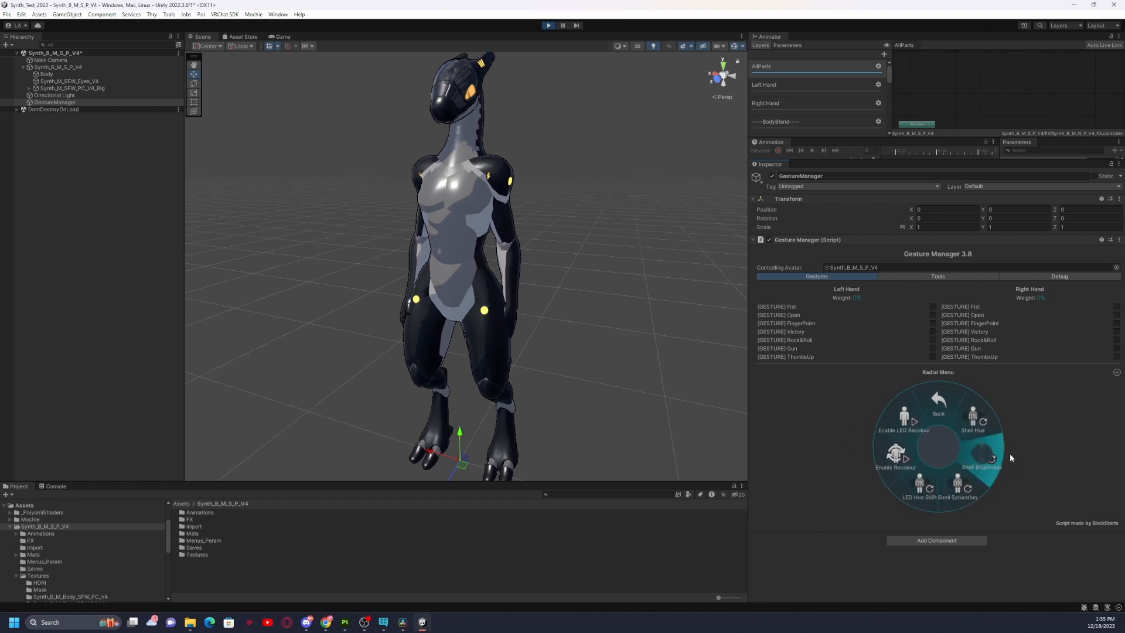
click(977, 429)
click(949, 483)
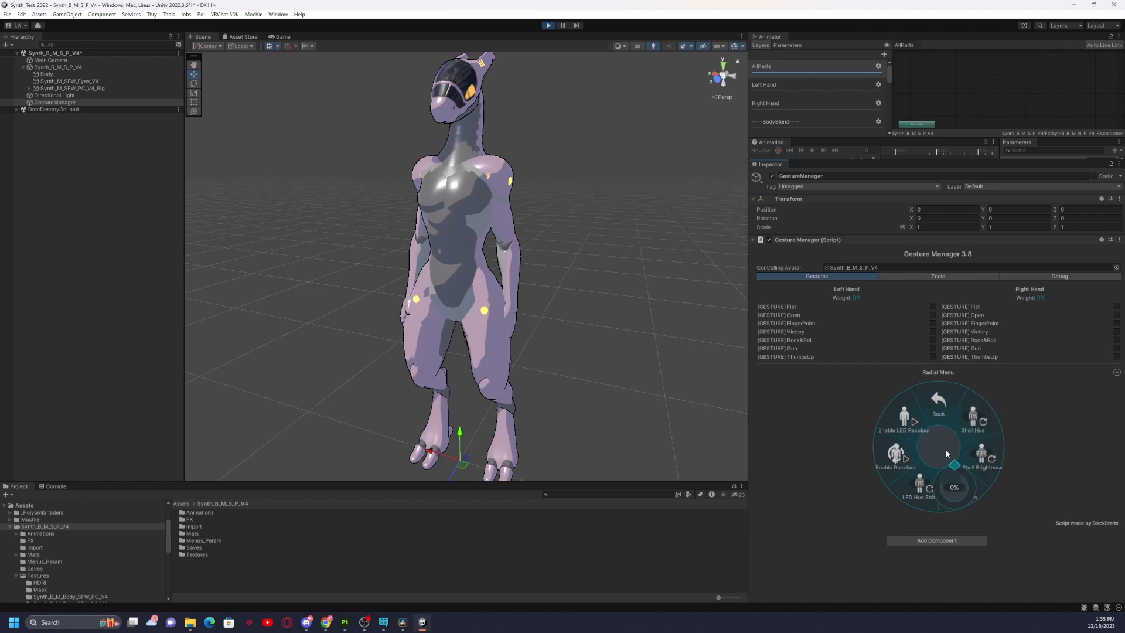
click(924, 492)
Try a Shell Hue of 54% for a turquoise shell, then set it to 99% for magenta.
click(987, 415)
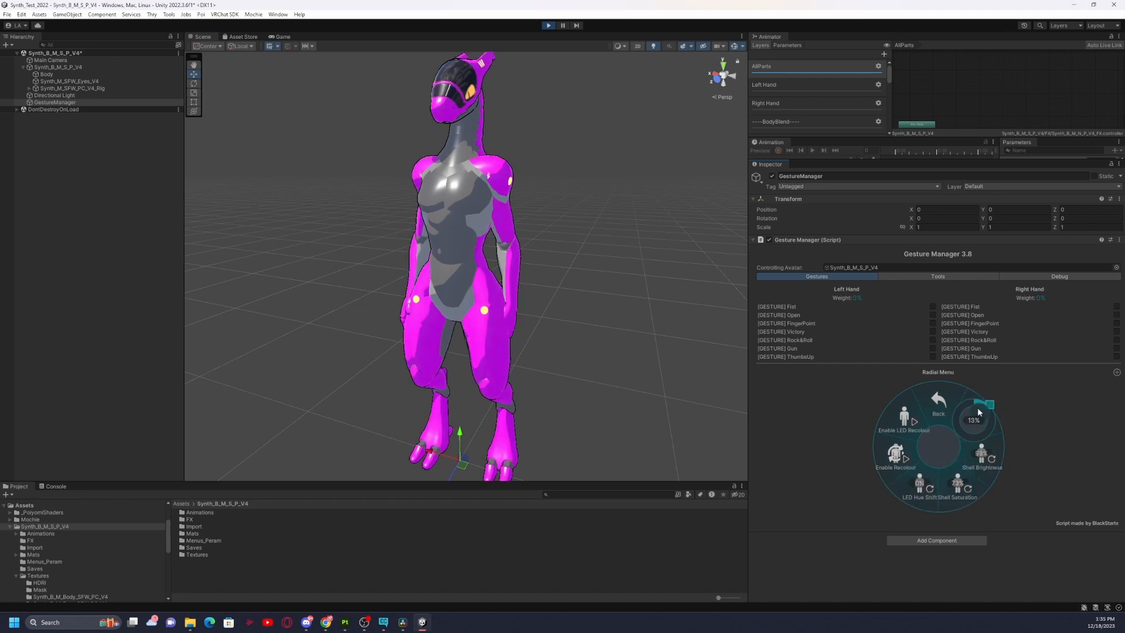
click(969, 441)
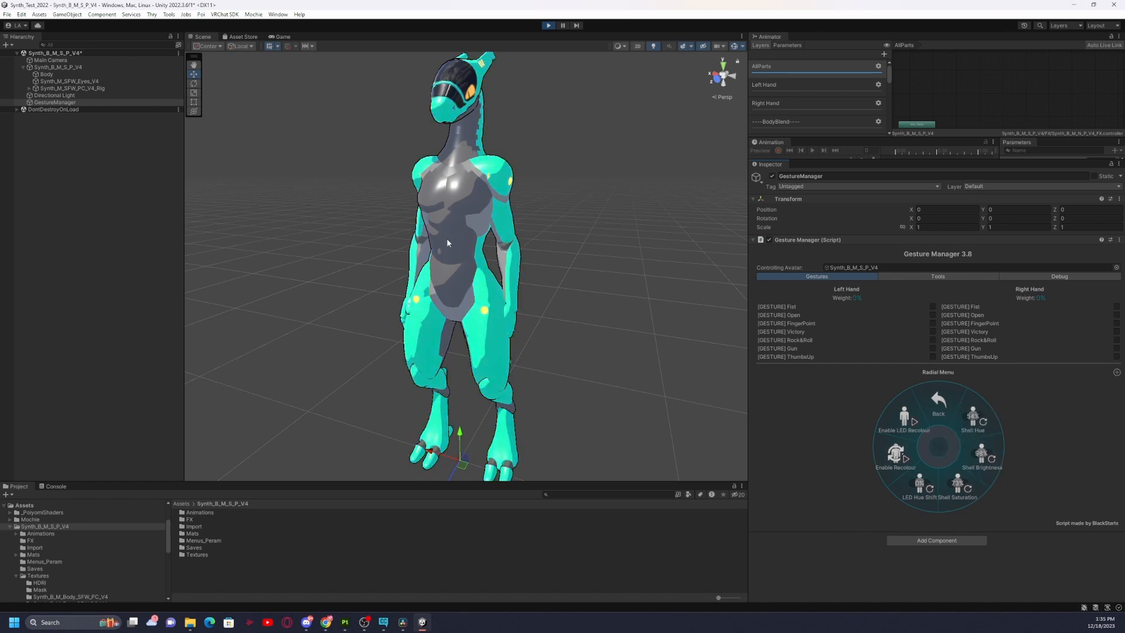
click(978, 432)
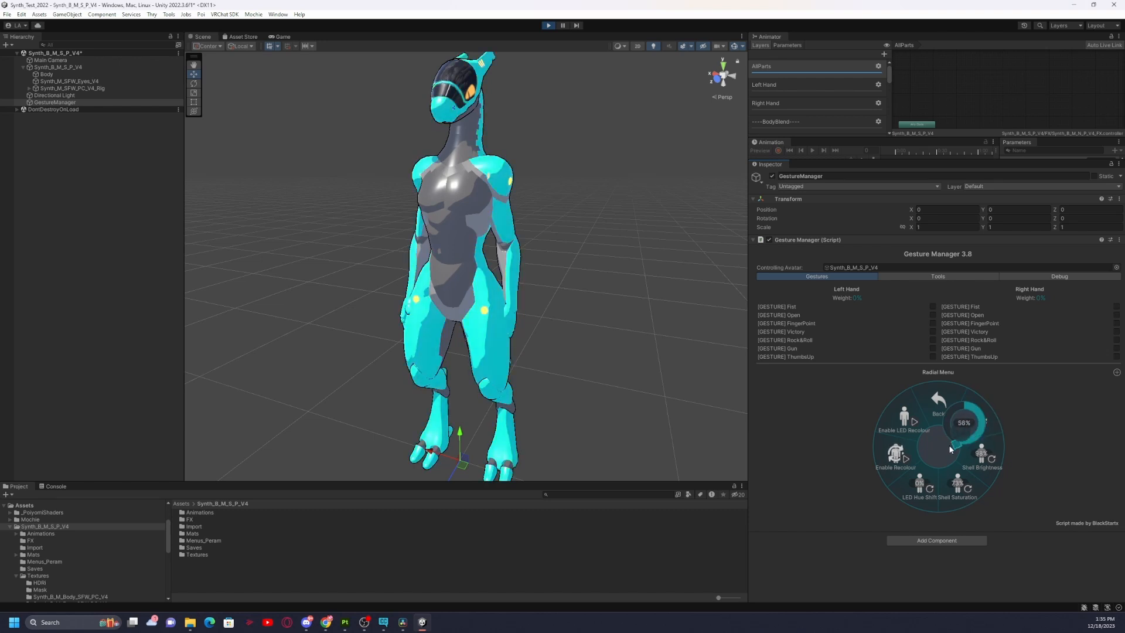
click(962, 398)
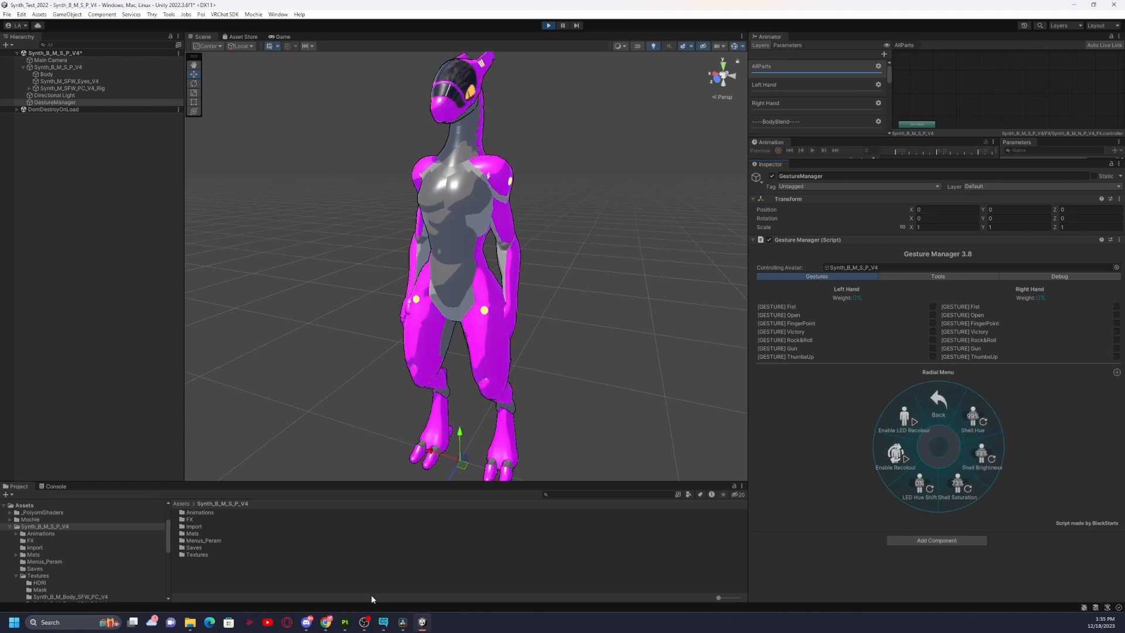
Switch to Substance 3D Painter to compare the full-body black-and-white mask, then return to the recoloured avatar in Unity.
click(345, 622)
scroll(509, 299, down, 5)
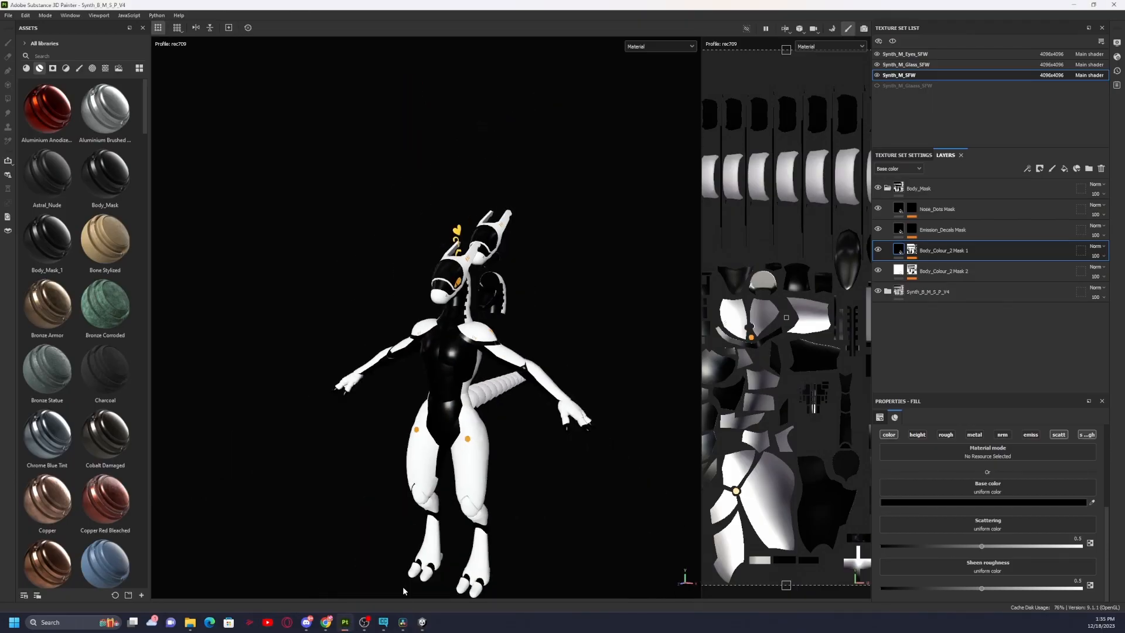
click(422, 622)
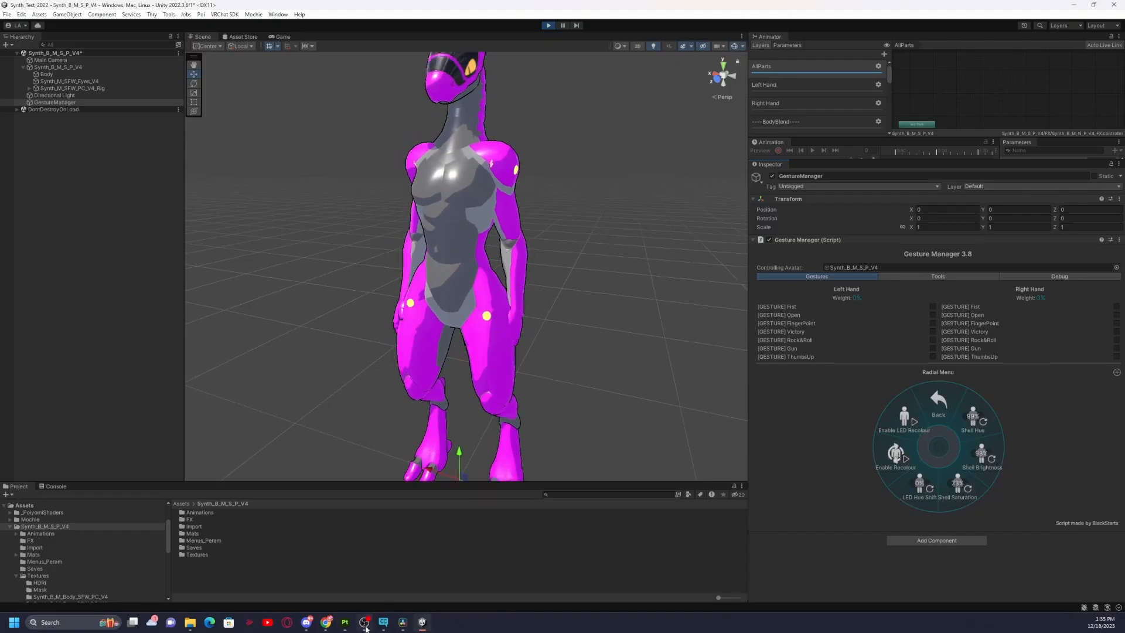
Look over the magenta avatar in Unity, then exit play mode and frame the avatar in the scene.
key(alt+Tab)
click(422, 622)
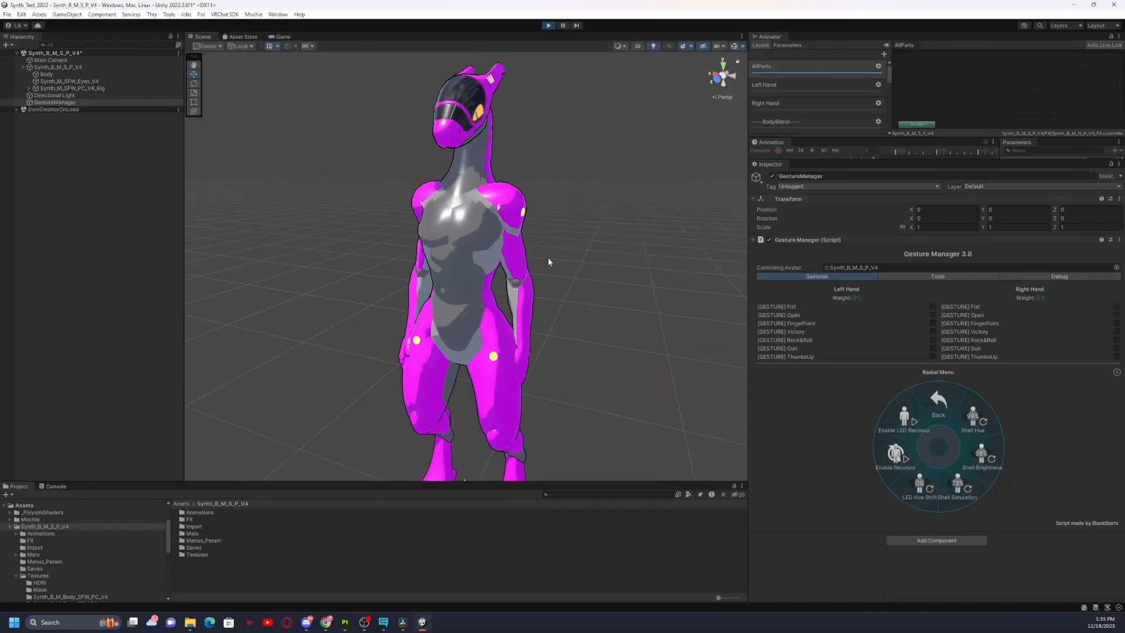
alt+drag(472, 292, 553, 294)
scroll(523, 297, down, 3)
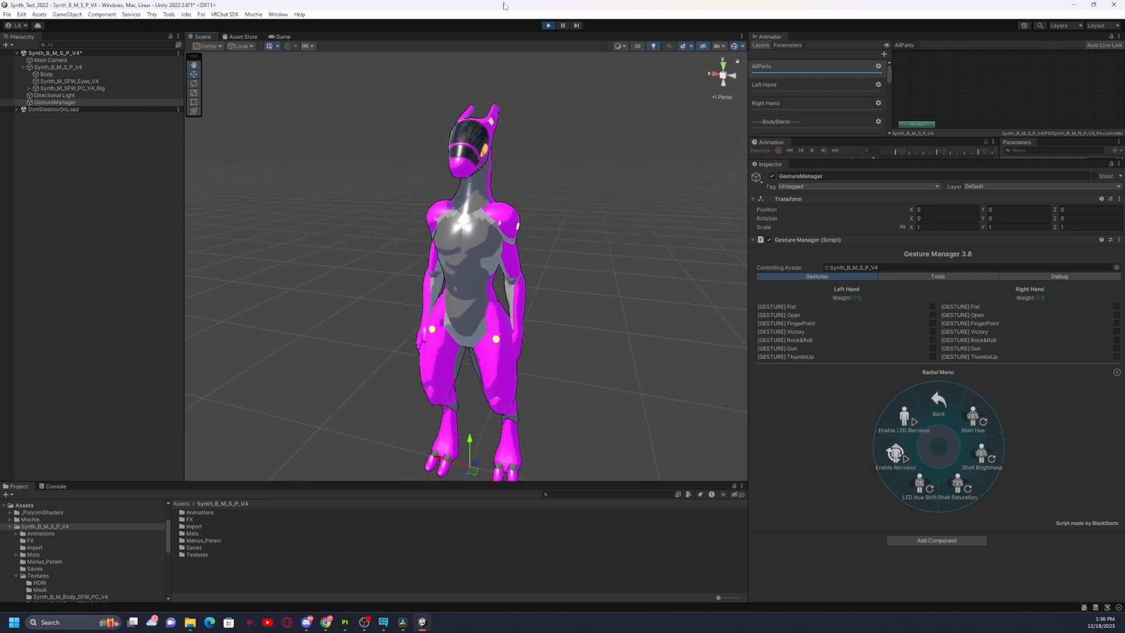
click(549, 25)
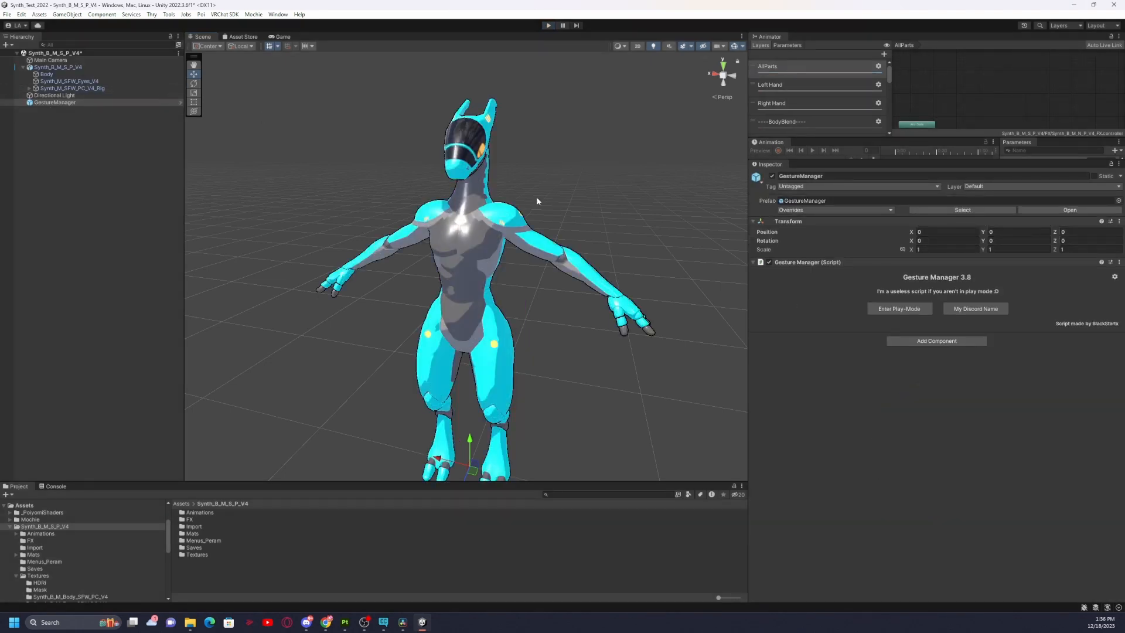
middle_drag(514, 358, 514, 301)
alt+drag(513, 301, 560, 281)
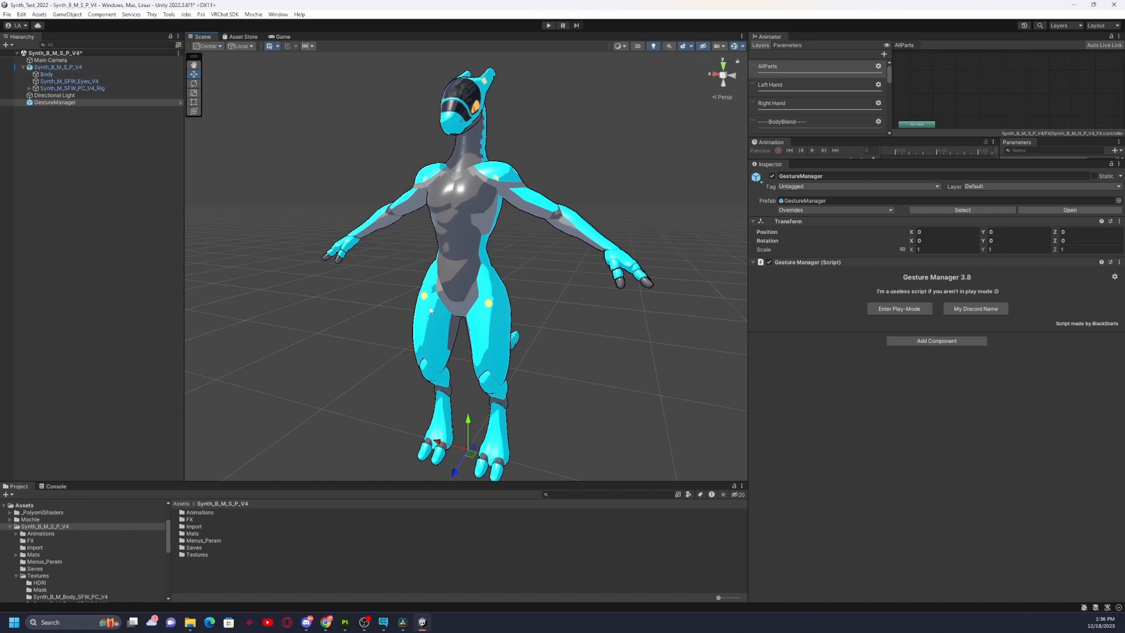
Select the avatar's Body mesh and bring up the Color Adjust settings of its Synth_M_SFW material.
click(65, 68)
click(501, 193)
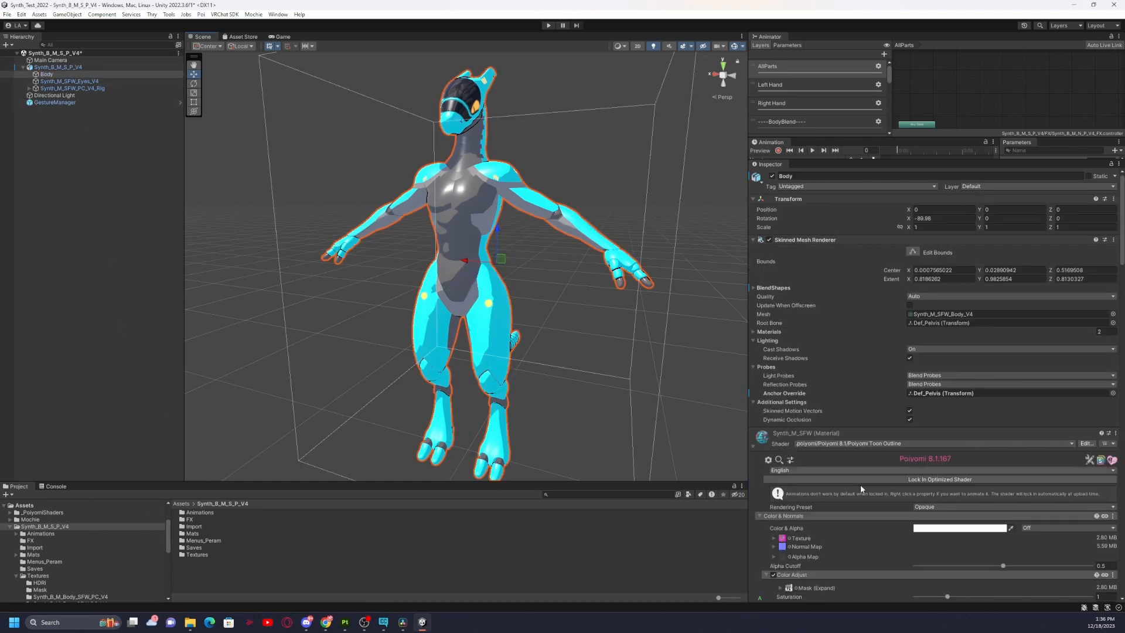
scroll(879, 469, down, 2)
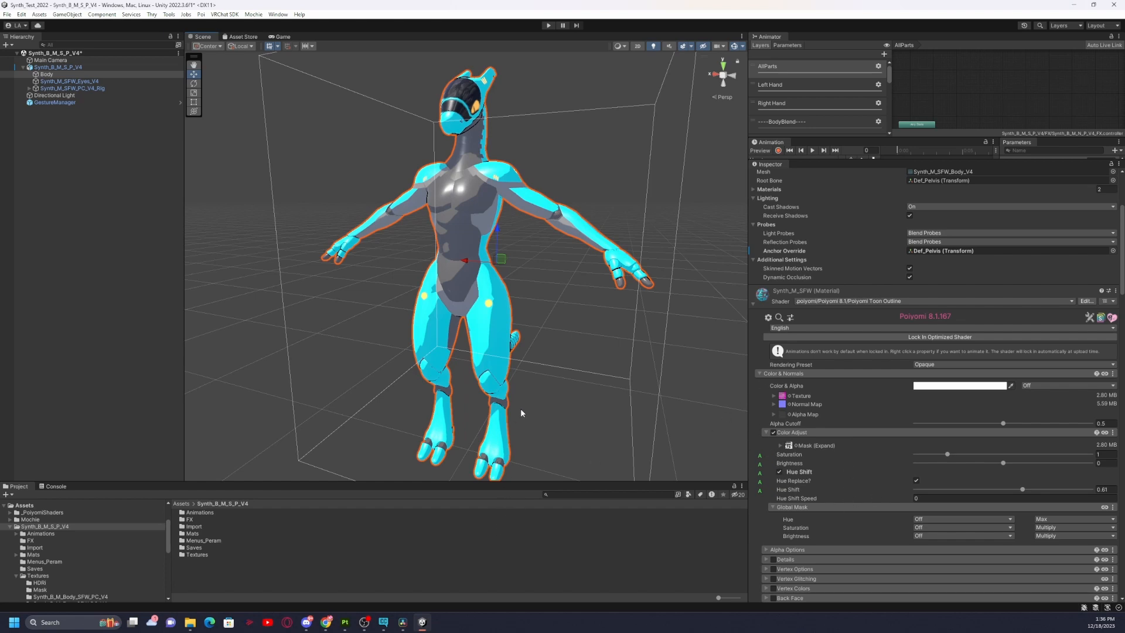
Switch to Substance 3D Painter, hide the Body_Mask group, expand the Synth_B_M_S_P_V4 group and examine the original body colours.
click(345, 622)
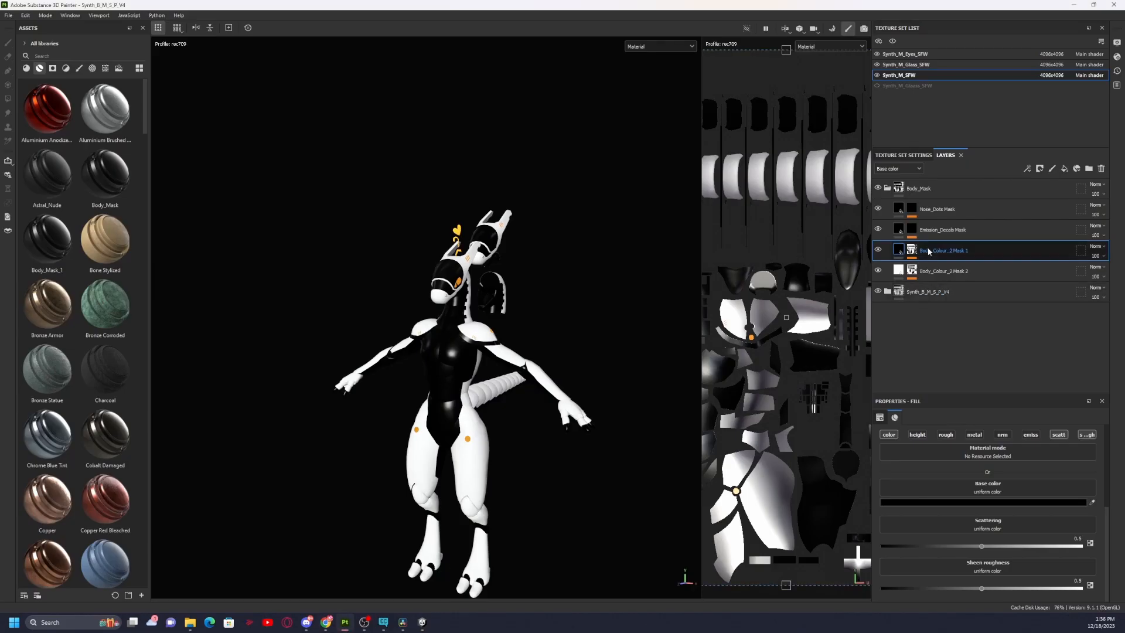
click(878, 188)
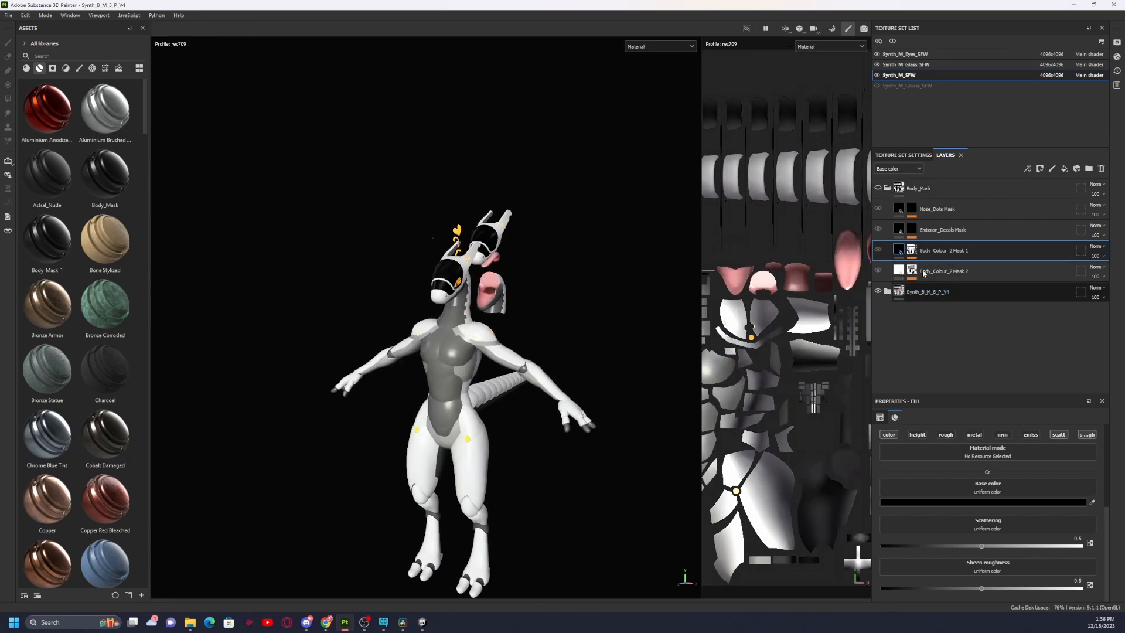
click(888, 292)
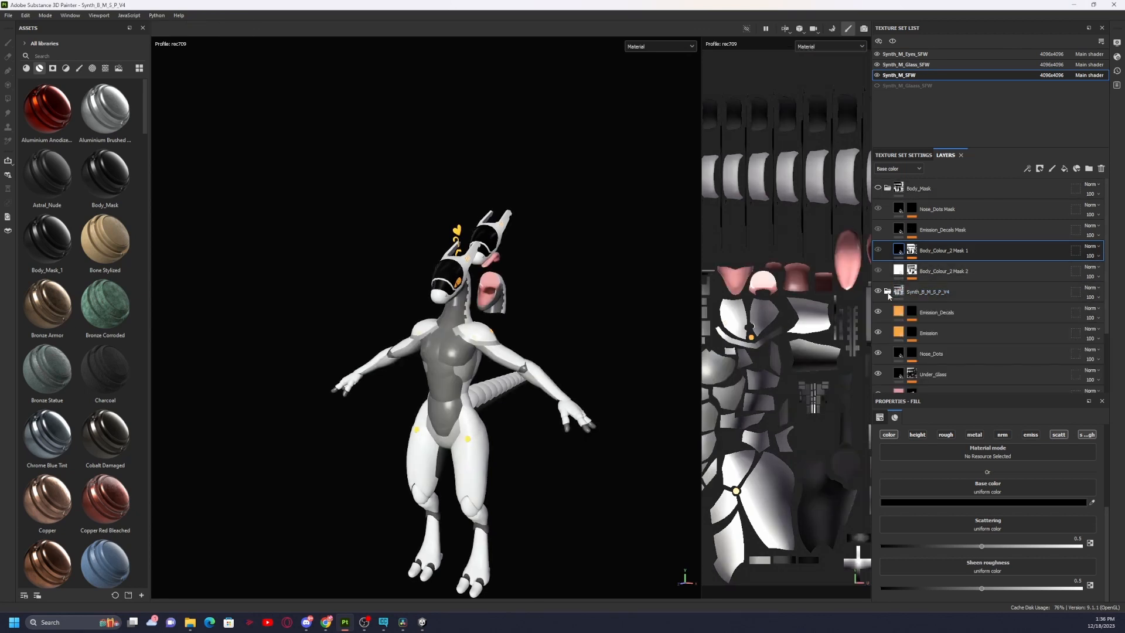
scroll(966, 315, down, 2)
alt+drag(667, 382, 527, 339)
Return to Unity and try Hue Shift values of 0, 0.245 and 1 on the body material.
click(424, 624)
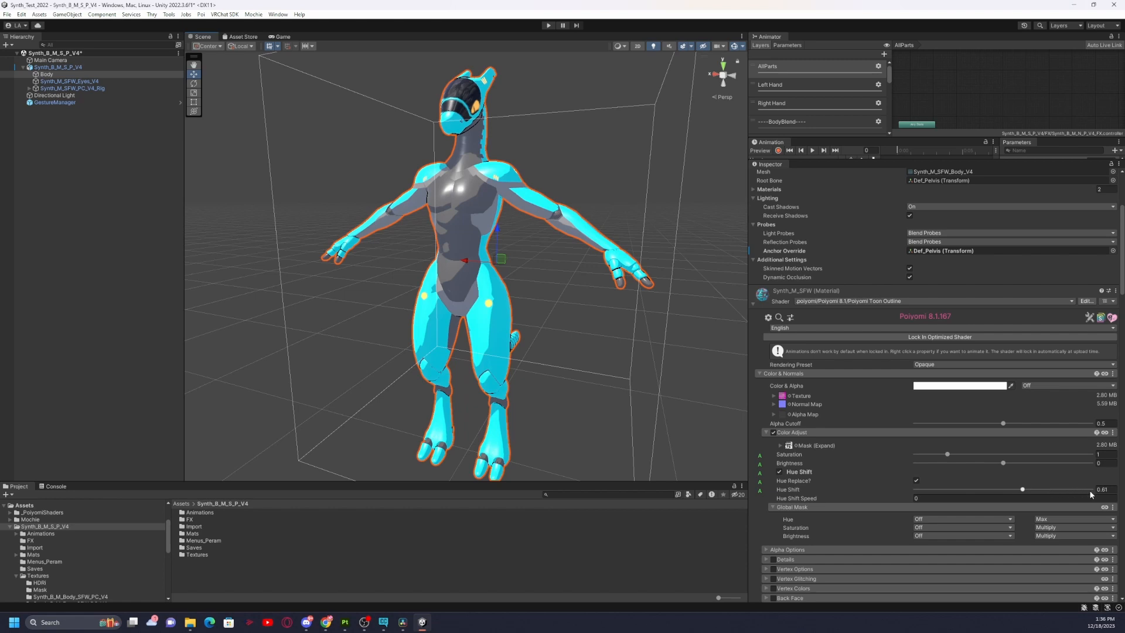
click(940, 386)
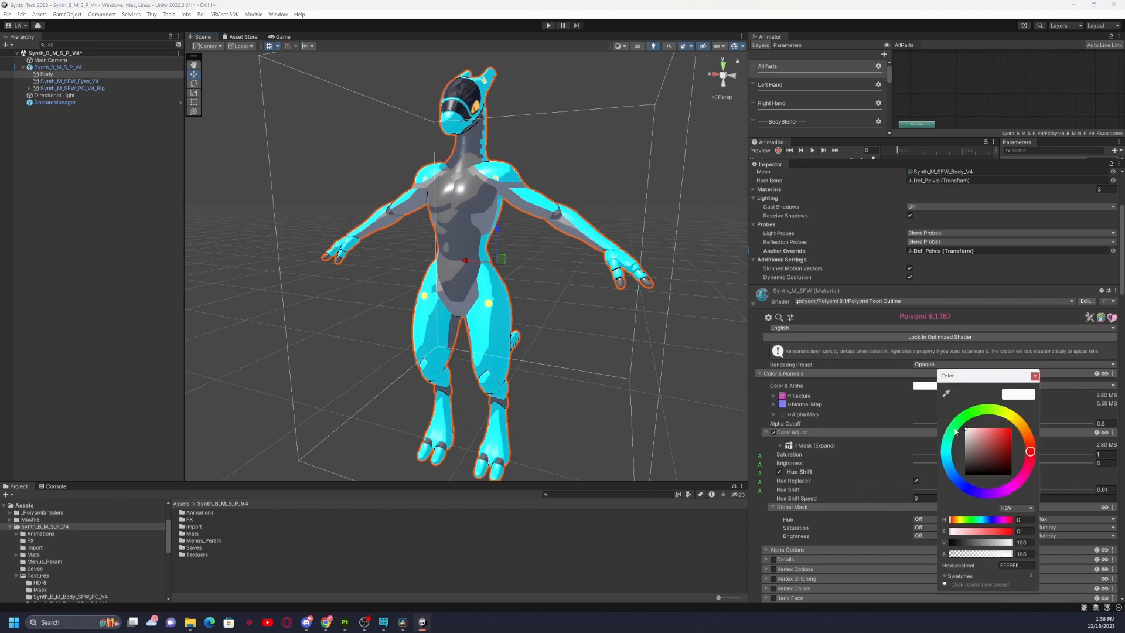
click(1037, 377)
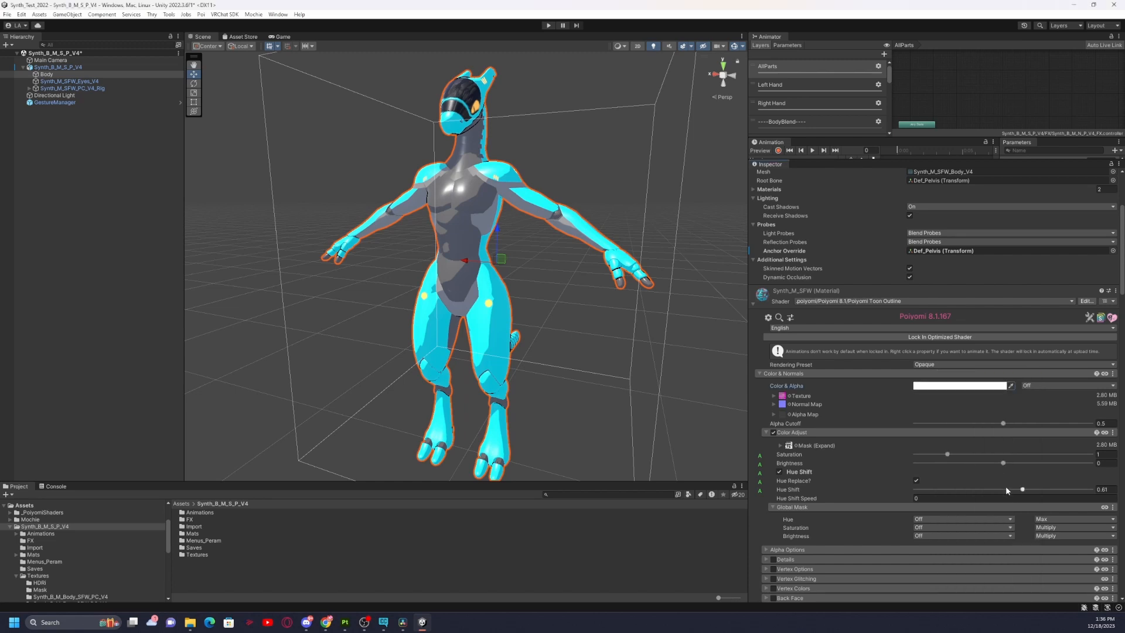
drag(1006, 490, 911, 497)
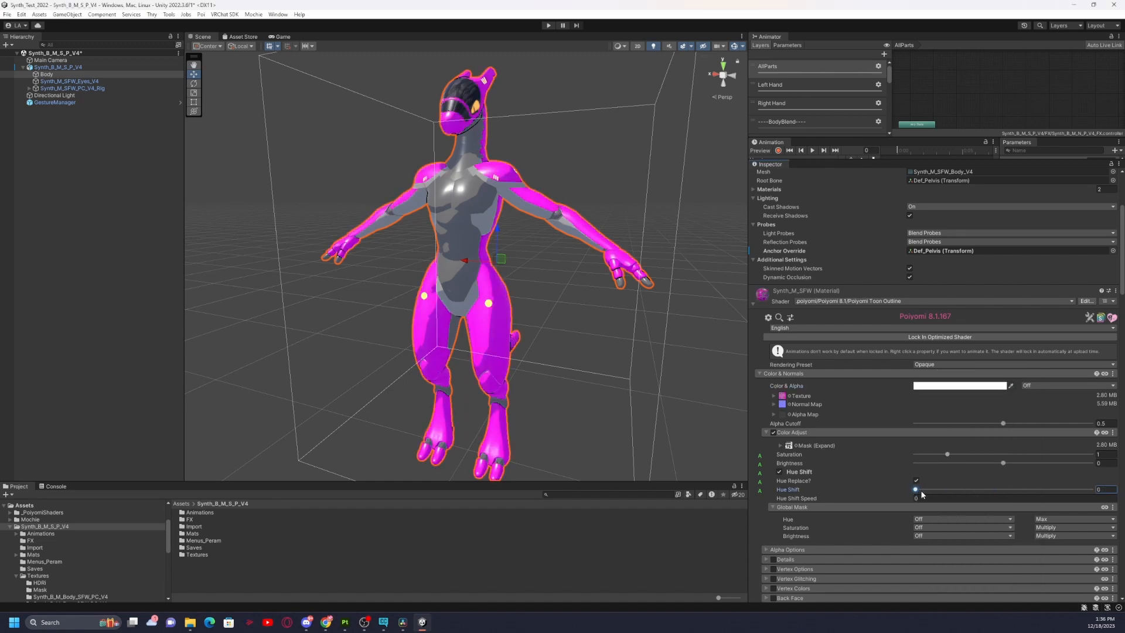
drag(922, 494, 960, 491)
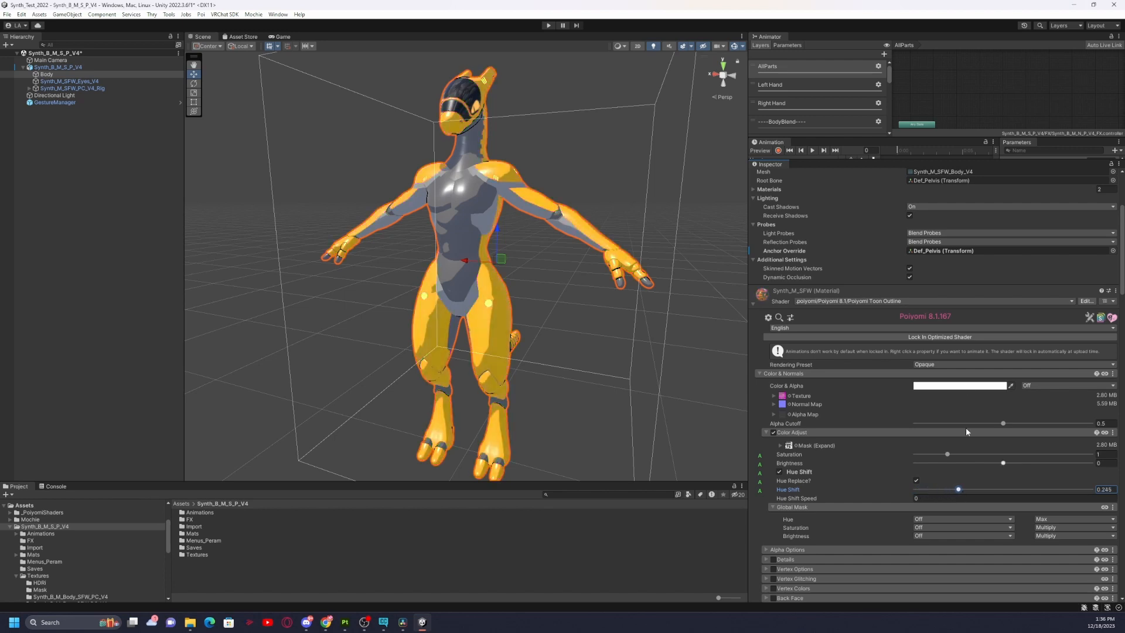
click(965, 387)
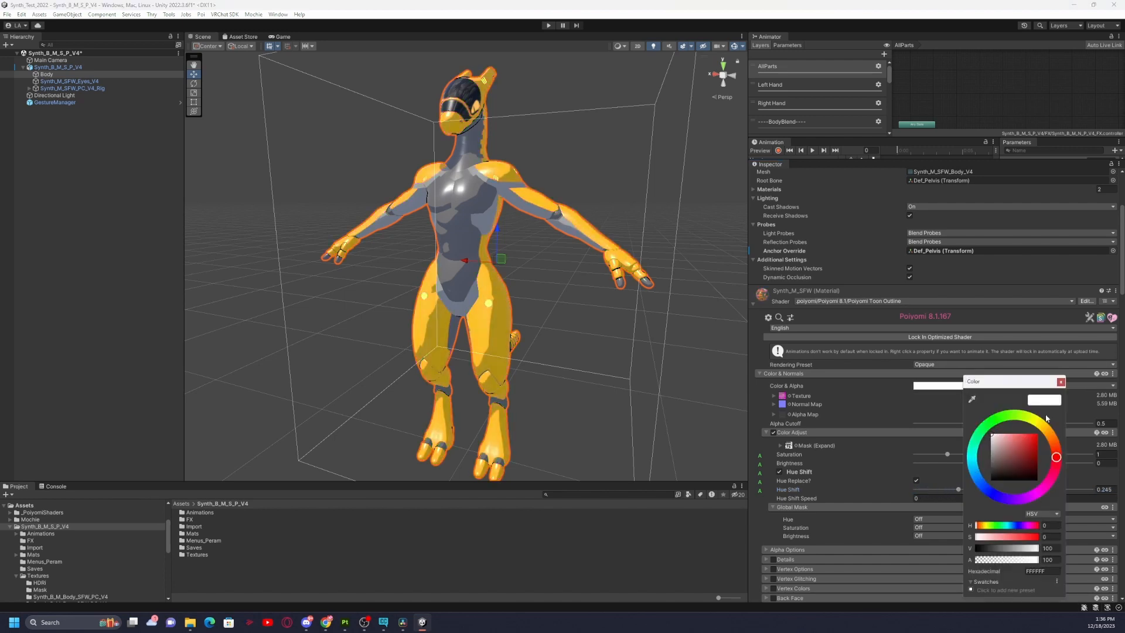
click(1061, 381)
drag(1007, 489, 1100, 495)
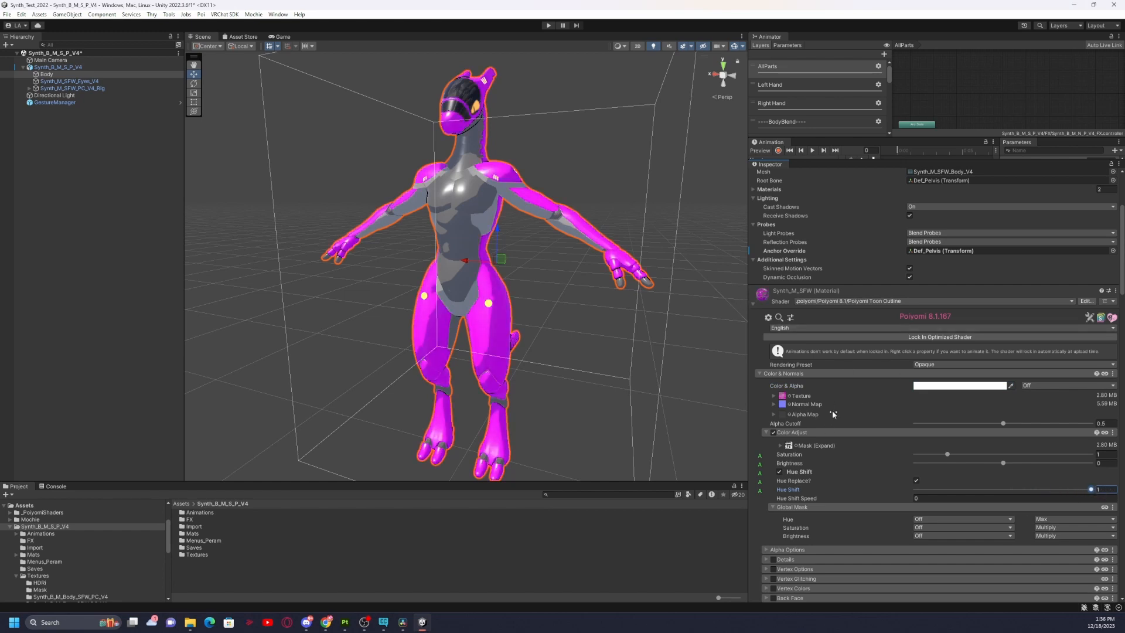
Set the body material's Hue Shift to 0.65.
alt+drag(577, 389, 658, 313)
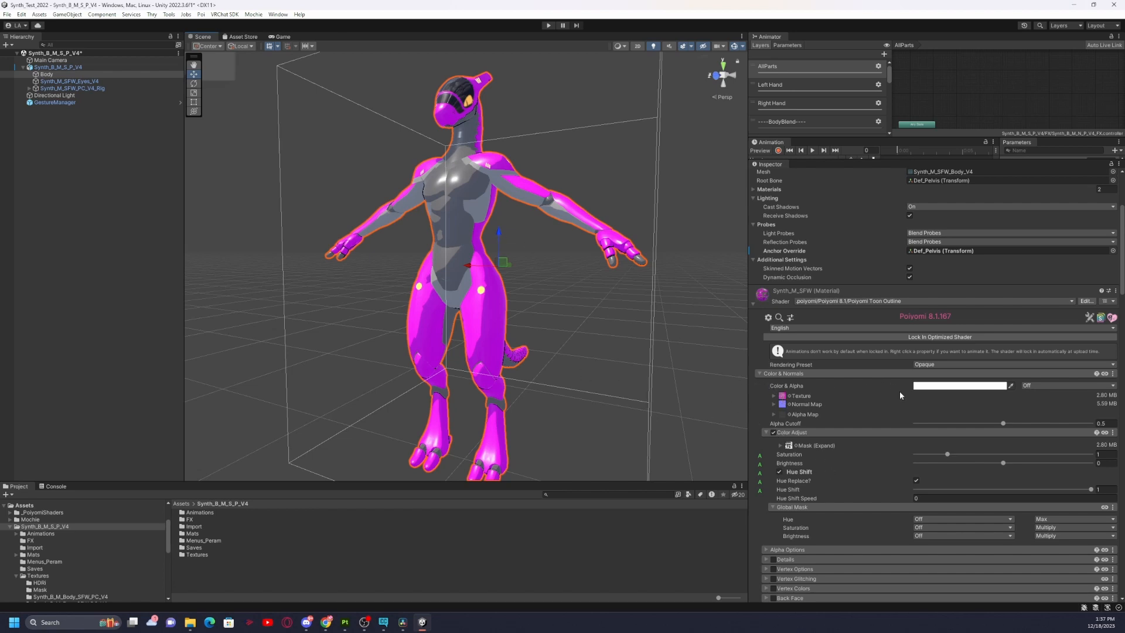
click(1098, 490)
text(0)
text(0.65)
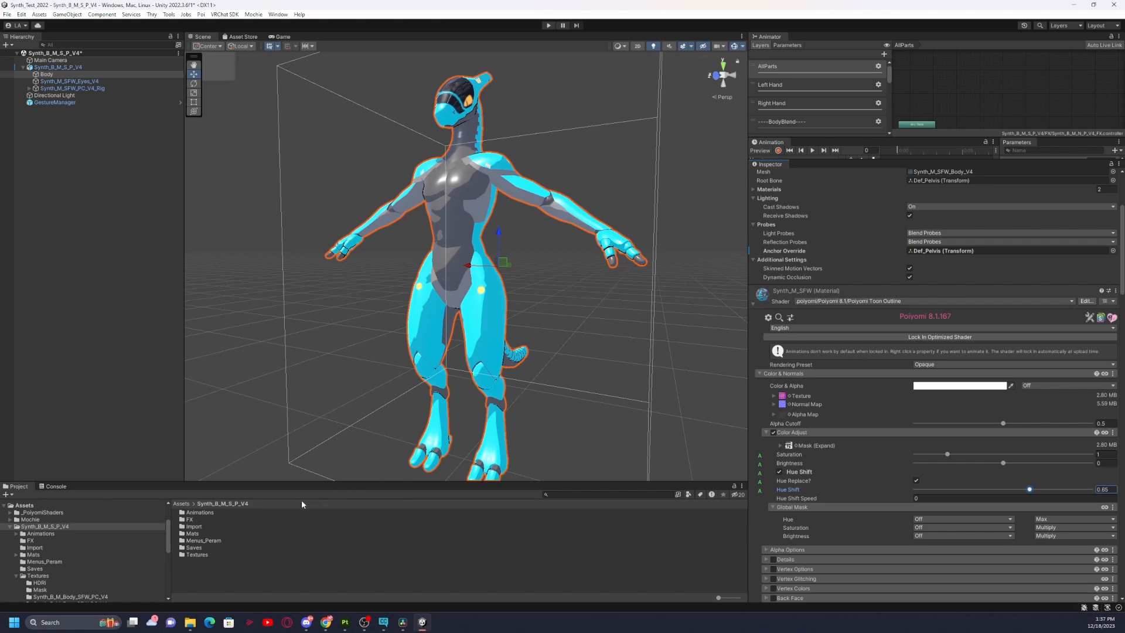
Assign the Synth_M_SFW_BaseColor texture from the Synth_B_M_Body_SFW_PC_V4 folder as the body material's main Texture.
double_click(202, 556)
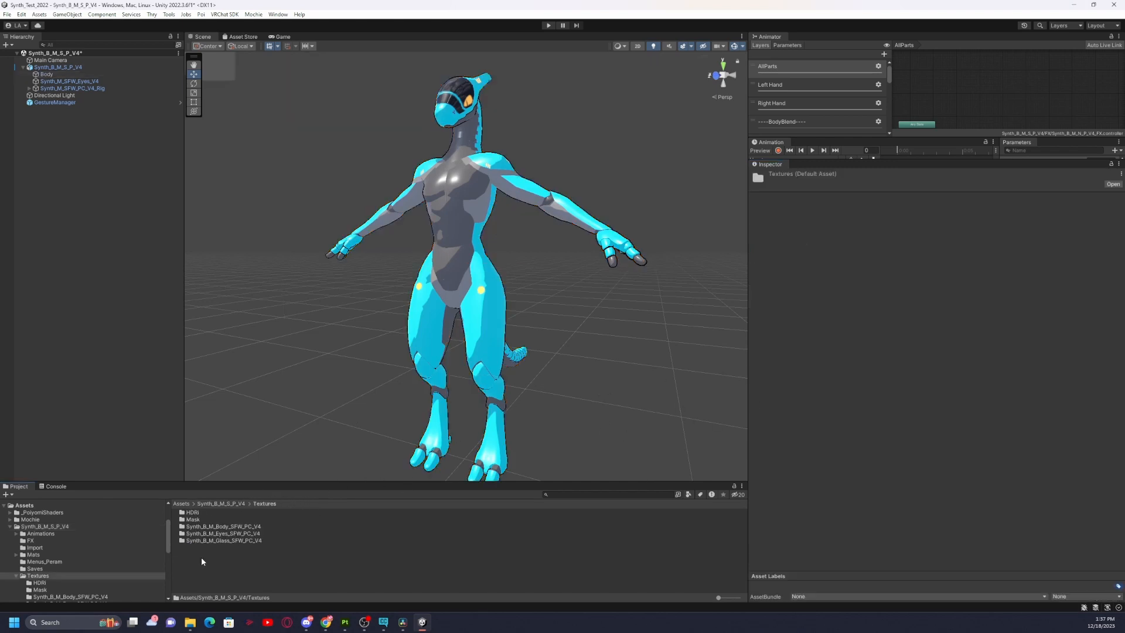
double_click(223, 526)
click(489, 294)
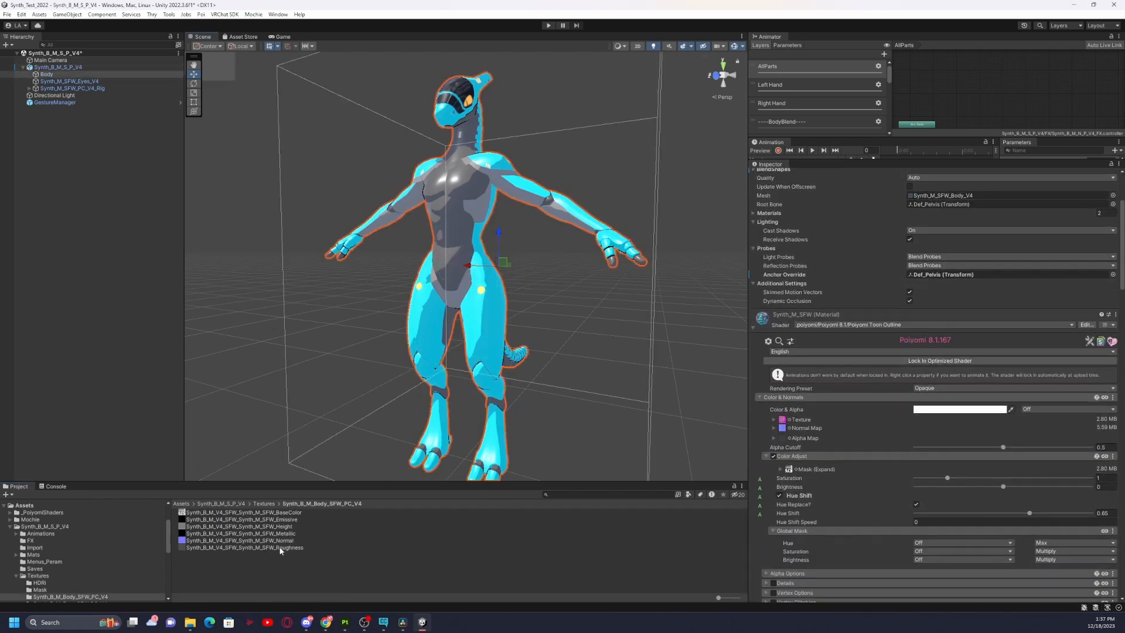
drag(282, 513, 656, 466)
drag(790, 415, 785, 420)
alt+drag(577, 413, 528, 410)
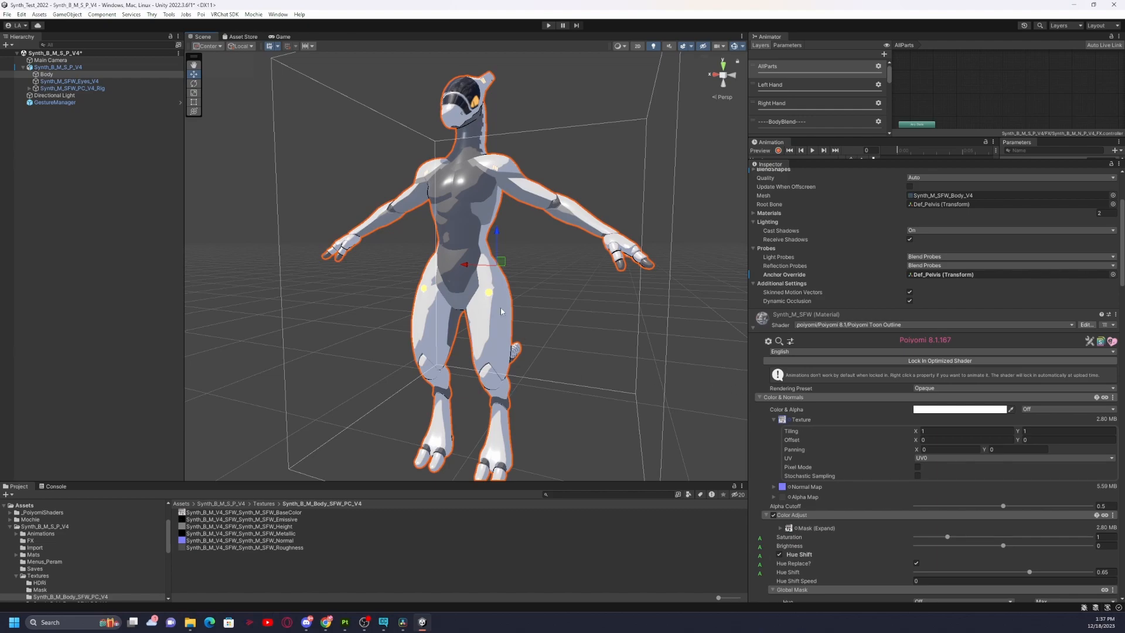
Compare the avatar with its Substance 3D Painter version, then review the body material's shader sections in Unity and collapse Color Adjust.
click(345, 623)
click(422, 622)
scroll(821, 521, down, 2)
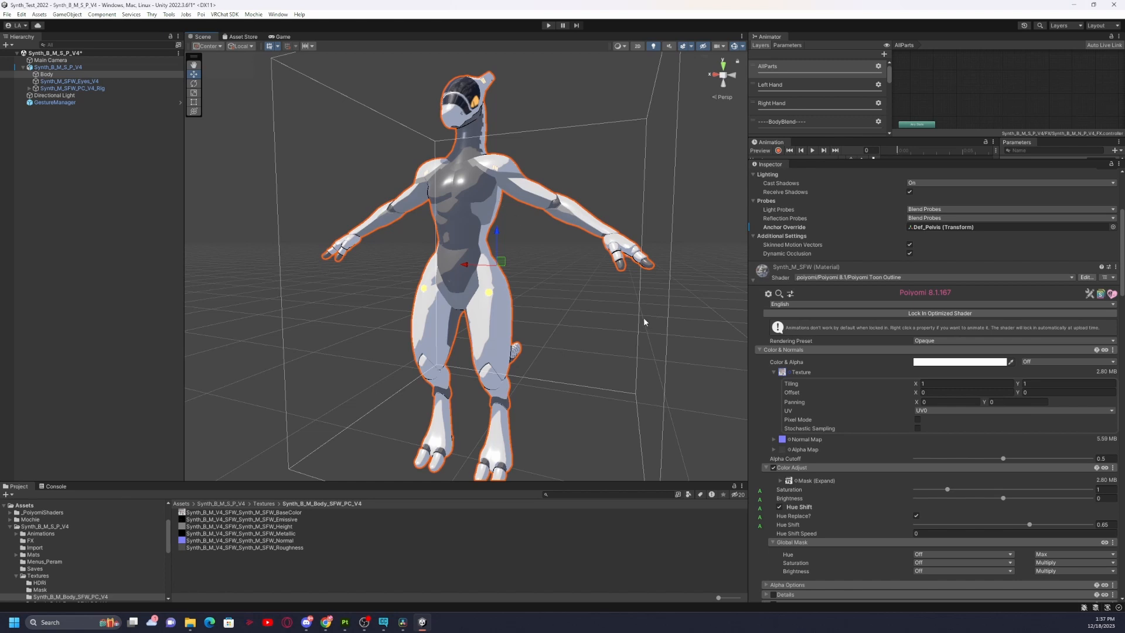
scroll(856, 436, down, 6)
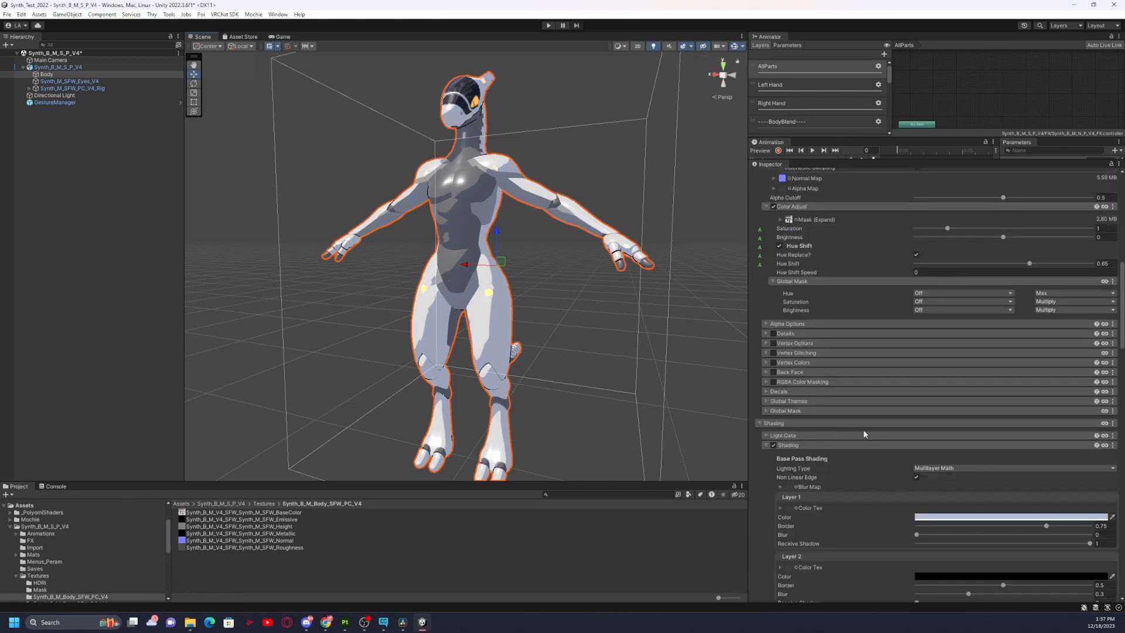
scroll(863, 429, up, 2)
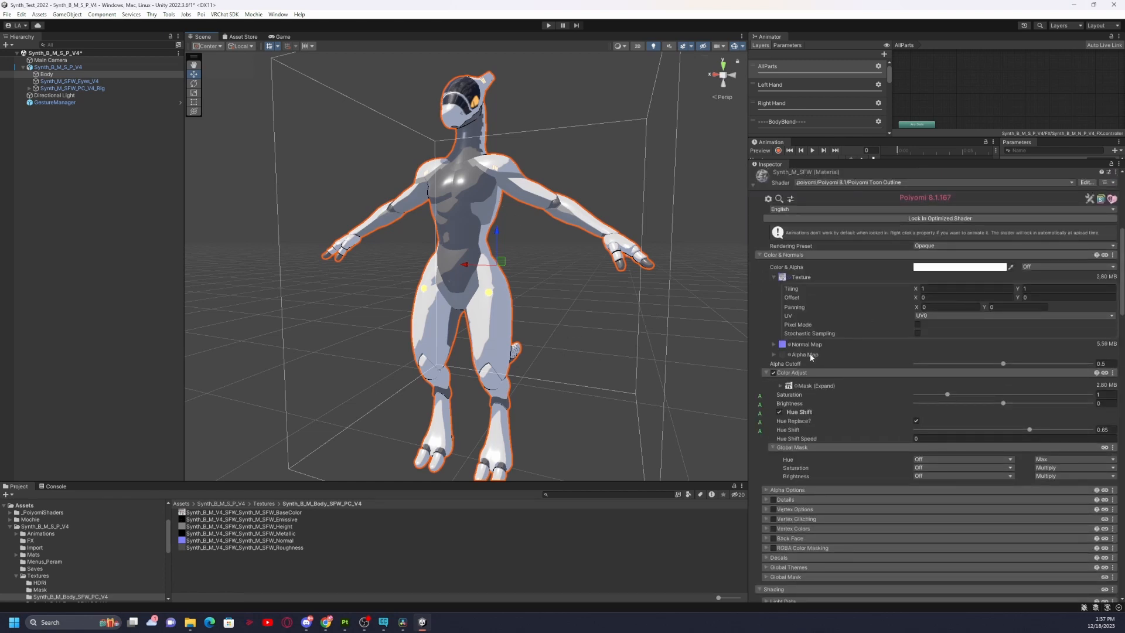
click(766, 372)
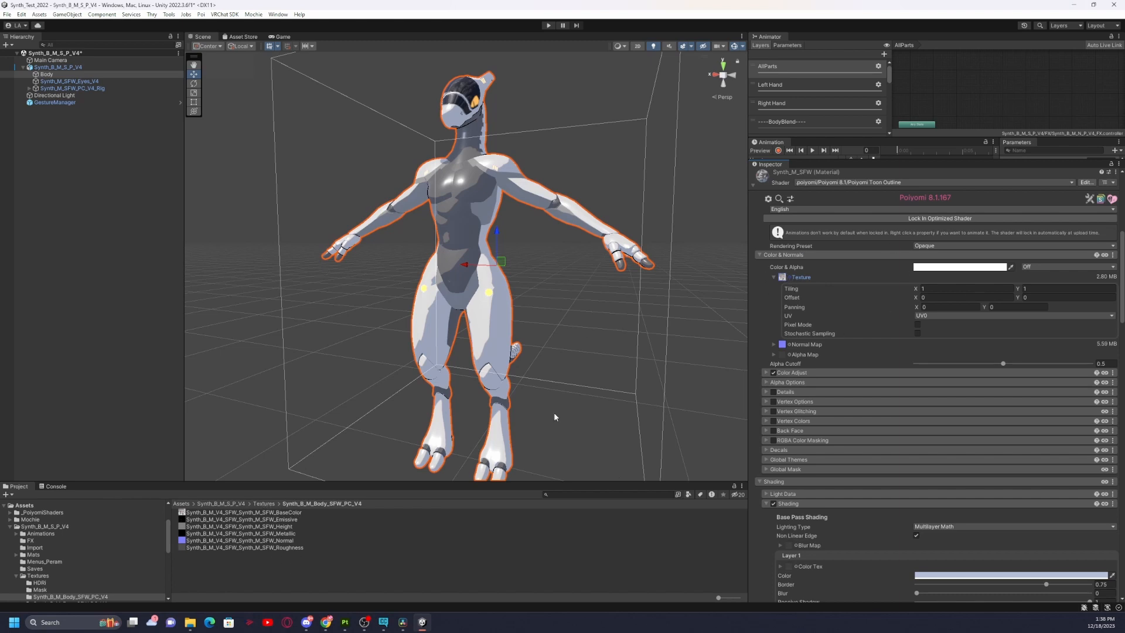
Assign Synth_M_SFW_Base_Colour_Mask from the Mask folder to the body material's Texture, keeping the Inspector locked only during the assignment.
click(264, 503)
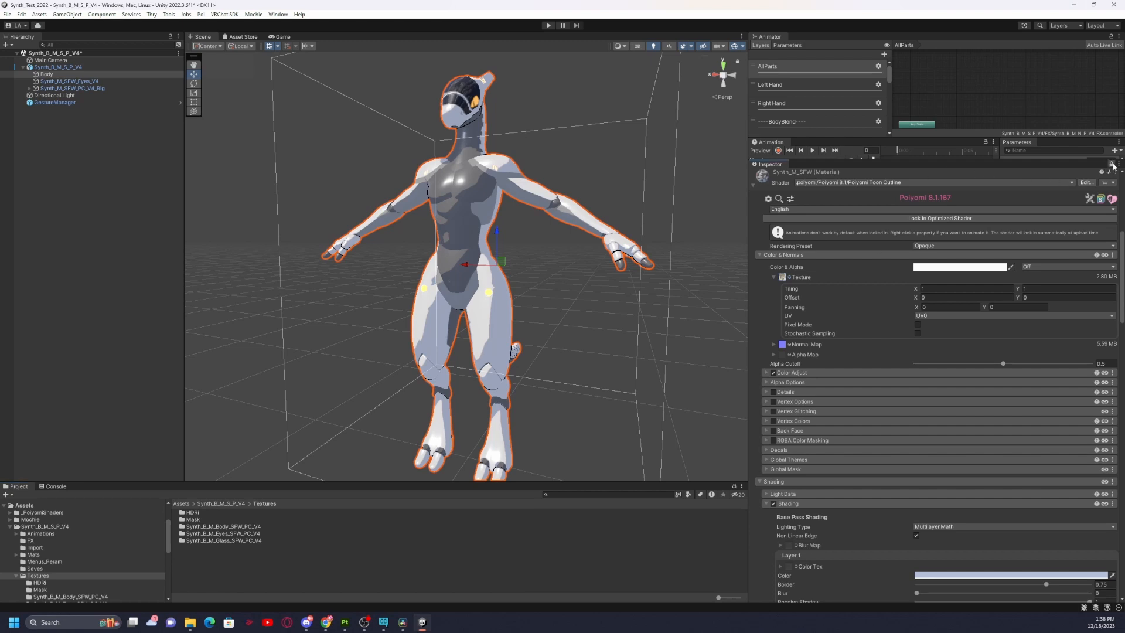
double_click(211, 521)
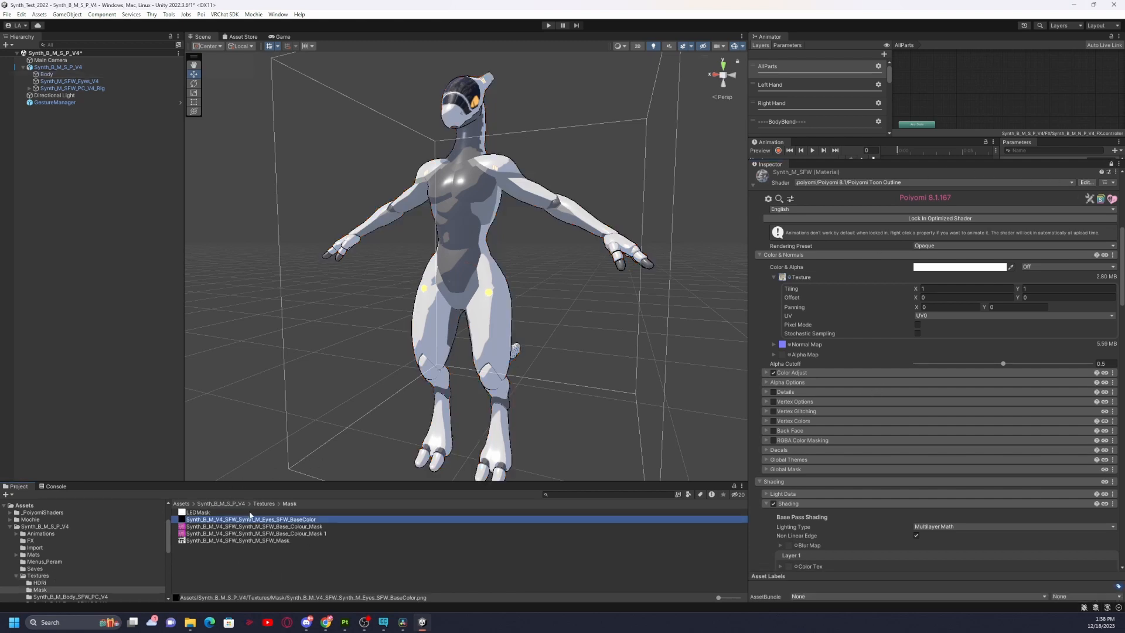
drag(283, 527, 785, 280)
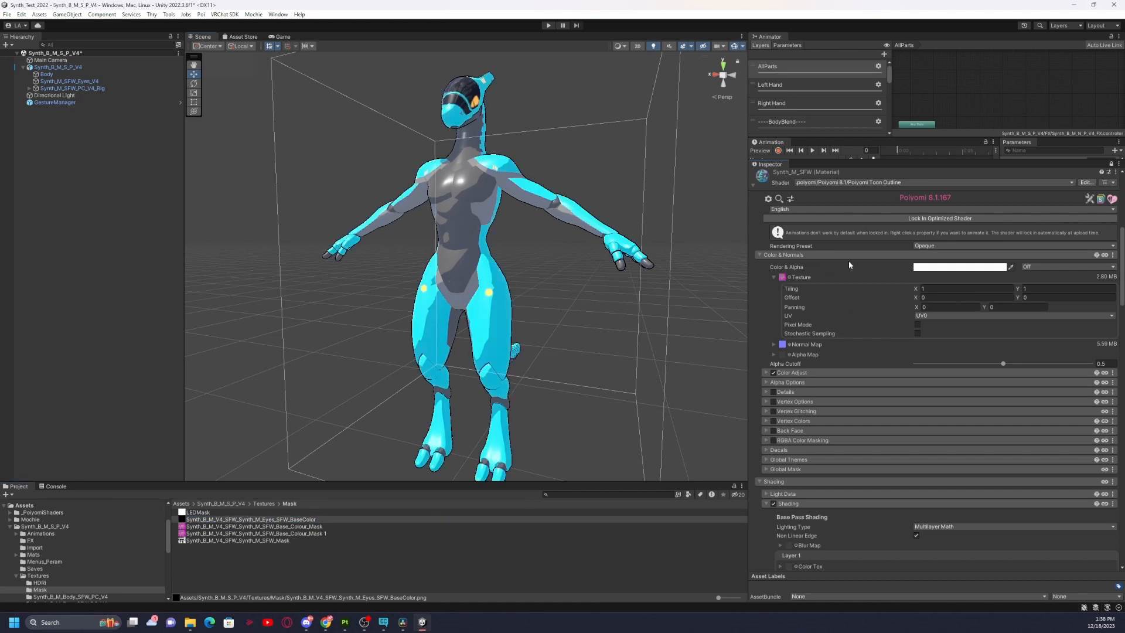
click(1111, 163)
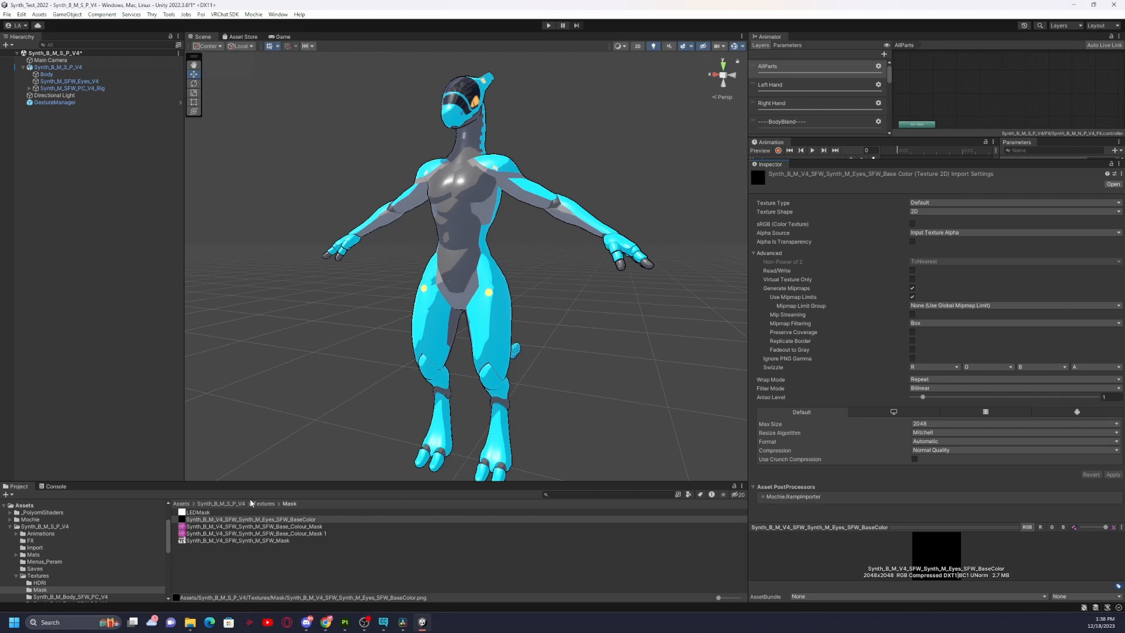
Open the Synth_B_M_Glass_SFW_PC_V4 textures folder, then reselect the Body mesh and review its material settings.
click(259, 502)
double_click(198, 540)
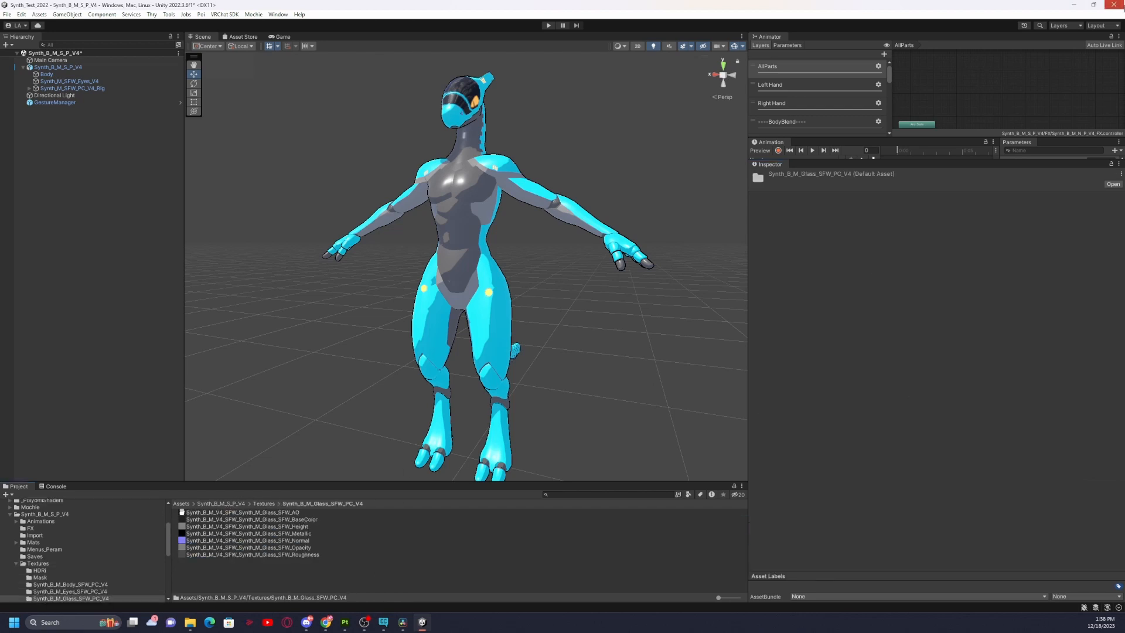
click(451, 240)
scroll(990, 442, down, 10)
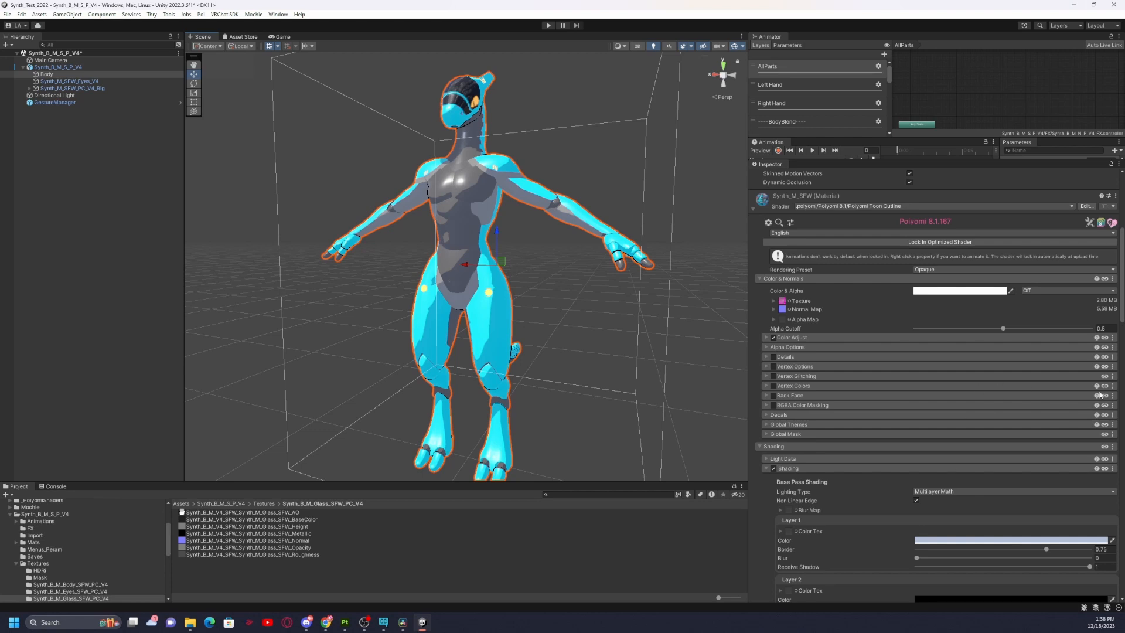
click(1111, 165)
scroll(859, 273, up, 3)
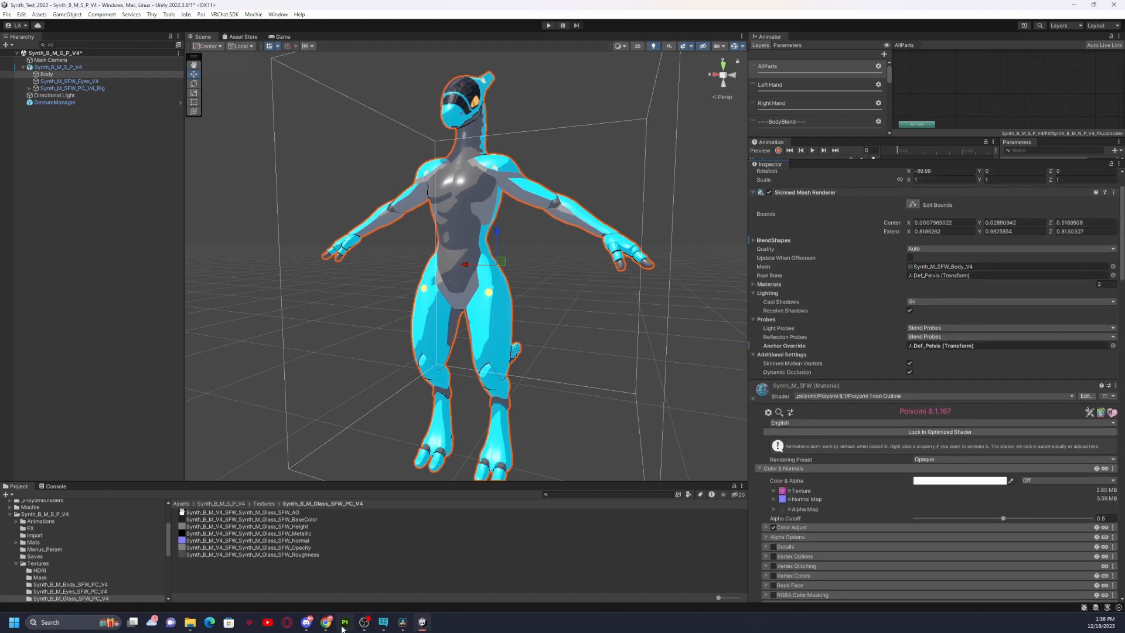
Switch to Substance 3D Painter, view the whole avatar up close and collapse the Body_Mask layer group.
mouse_move(345, 623)
click(370, 583)
mouse_move(510, 481)
alt+mouse_down()
mouse_move(376, 340)
mouse_move(422, 346)
mouse_move(472, 415)
mouse_move(432, 420)
alt+mouse_up()
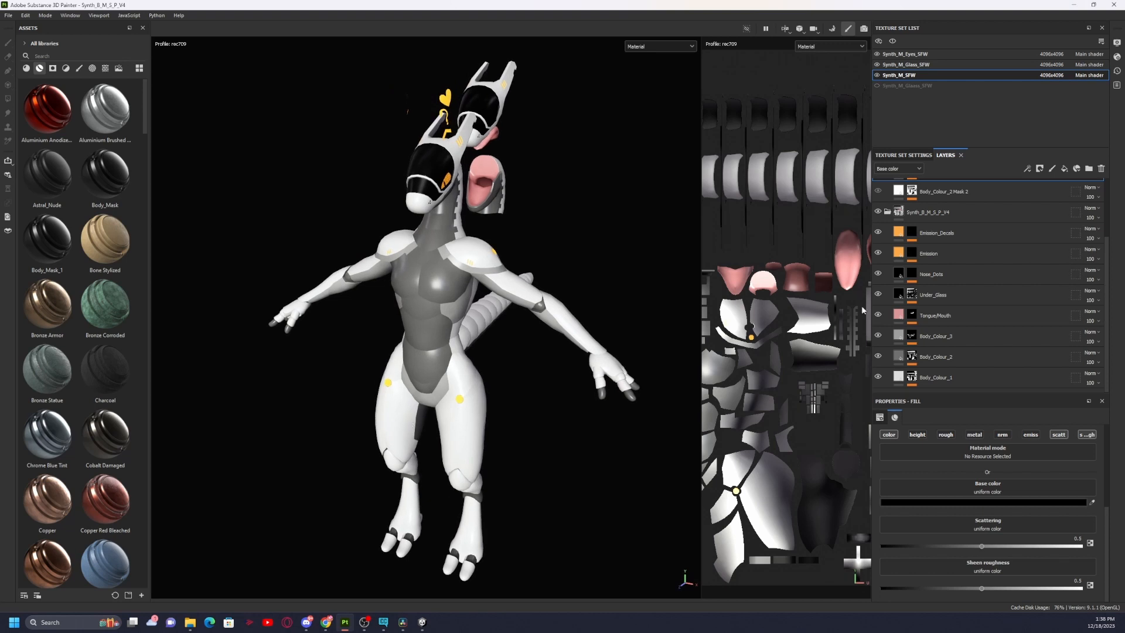
scroll(898, 299, up, 3)
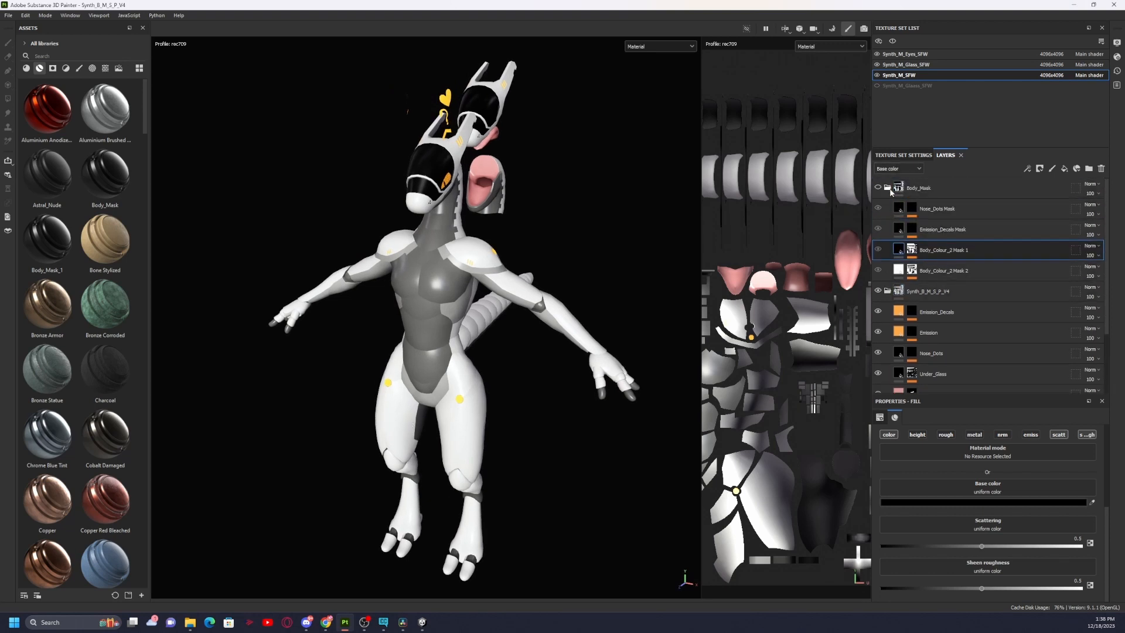
click(888, 188)
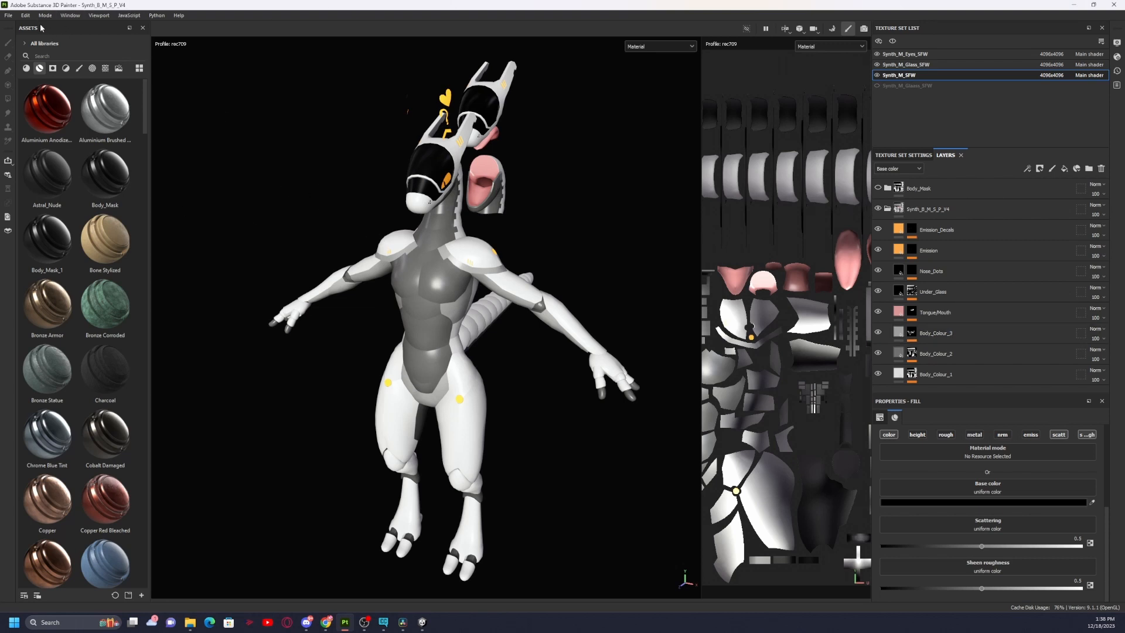
Open the texture export settings and include only the Synth_M_SFW texture set, leaving out Synth_M_Eyes_SFW.
click(9, 15)
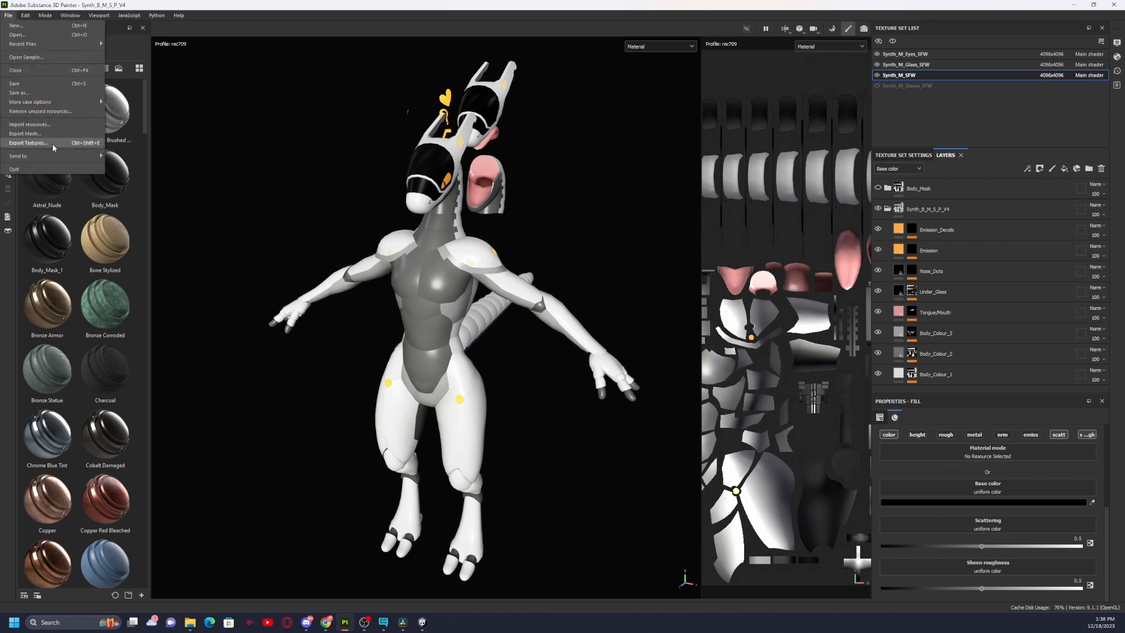
click(52, 147)
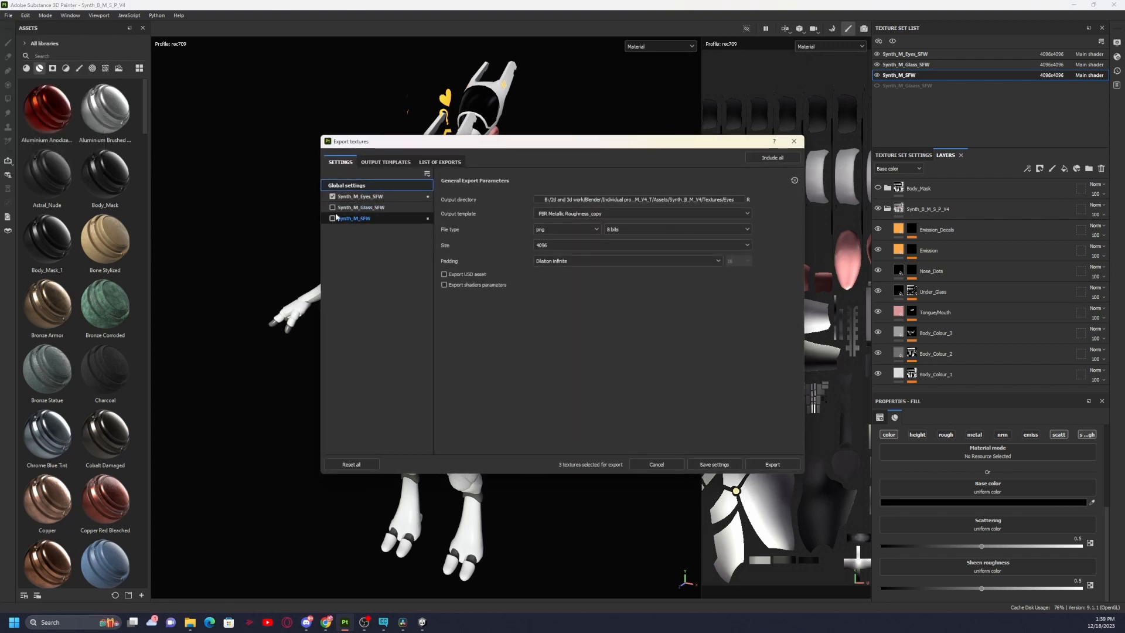
click(333, 219)
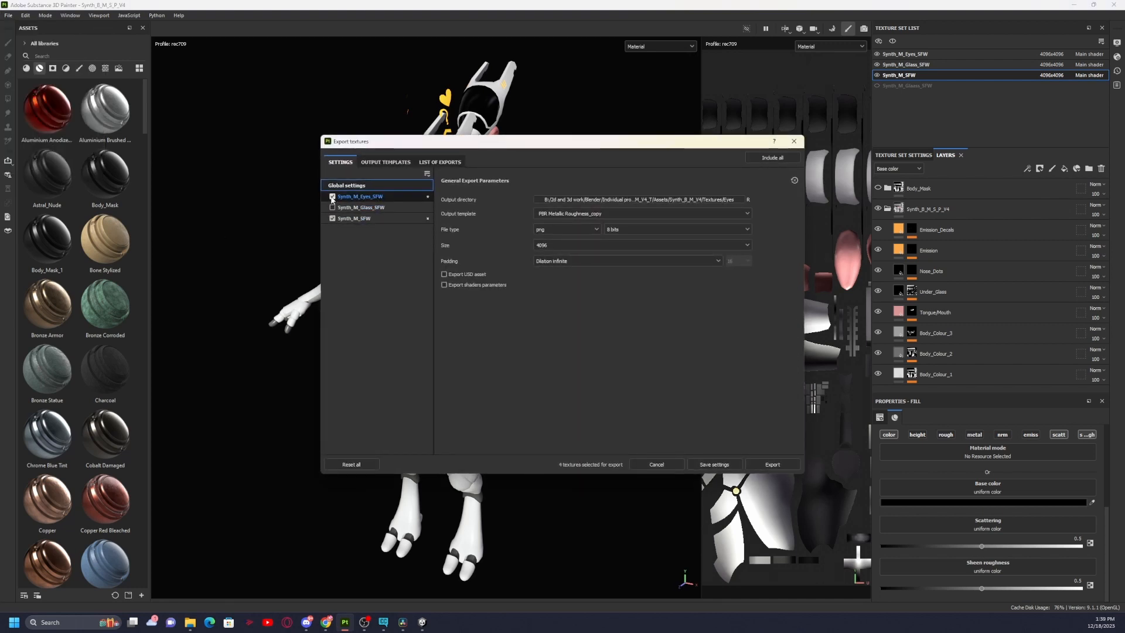
click(333, 197)
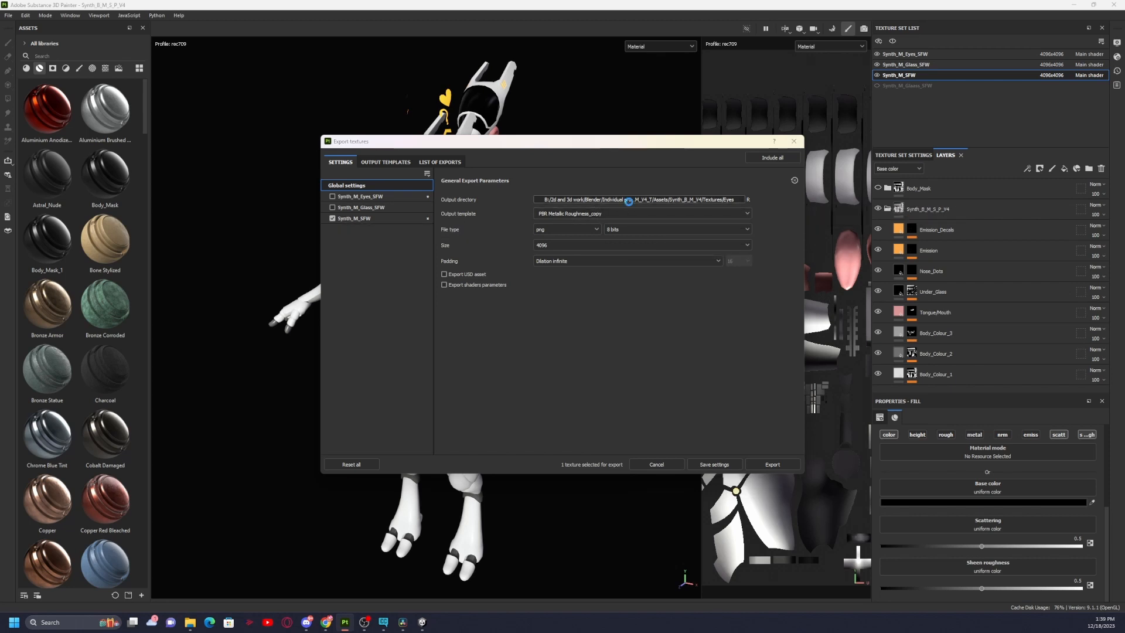
Review the export output directory and the Synth_M_SFW output maps, and return to the global export settings.
click(748, 200)
click(838, 155)
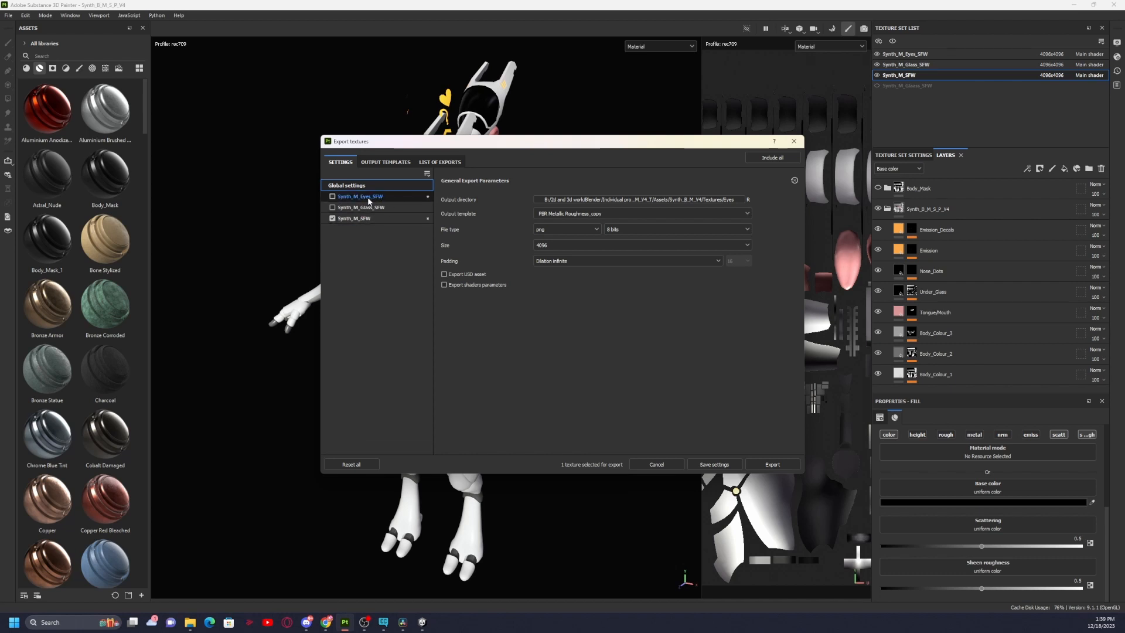
click(358, 218)
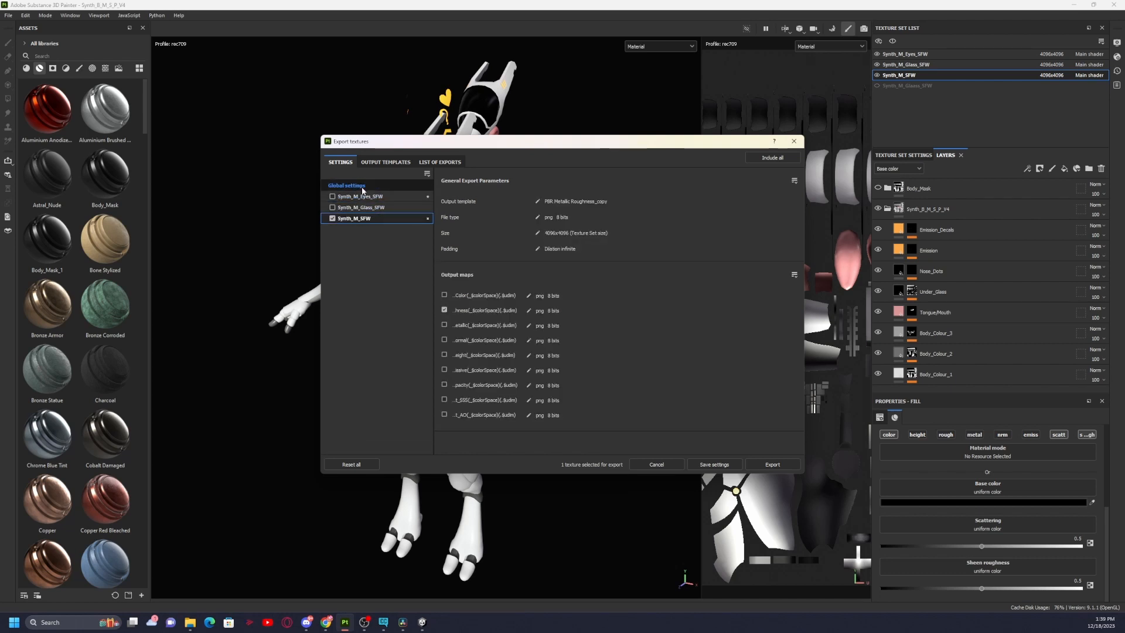
click(363, 186)
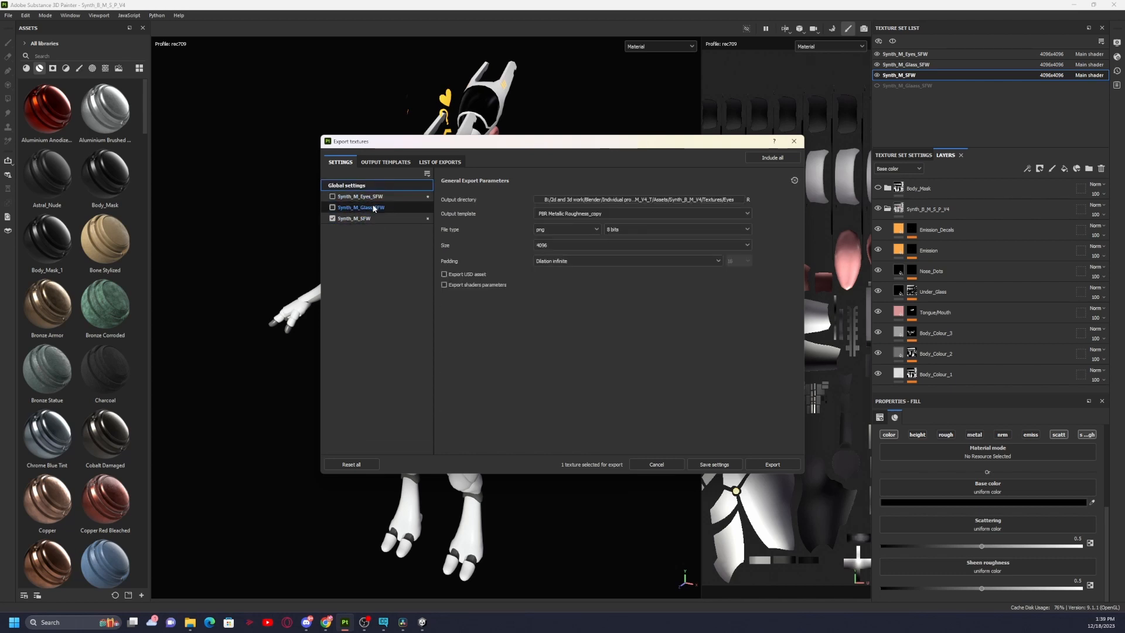
Show the Textures folder in the Unity project, and return to Substance 3D Painter to close the texture export window unexported.
click(403, 622)
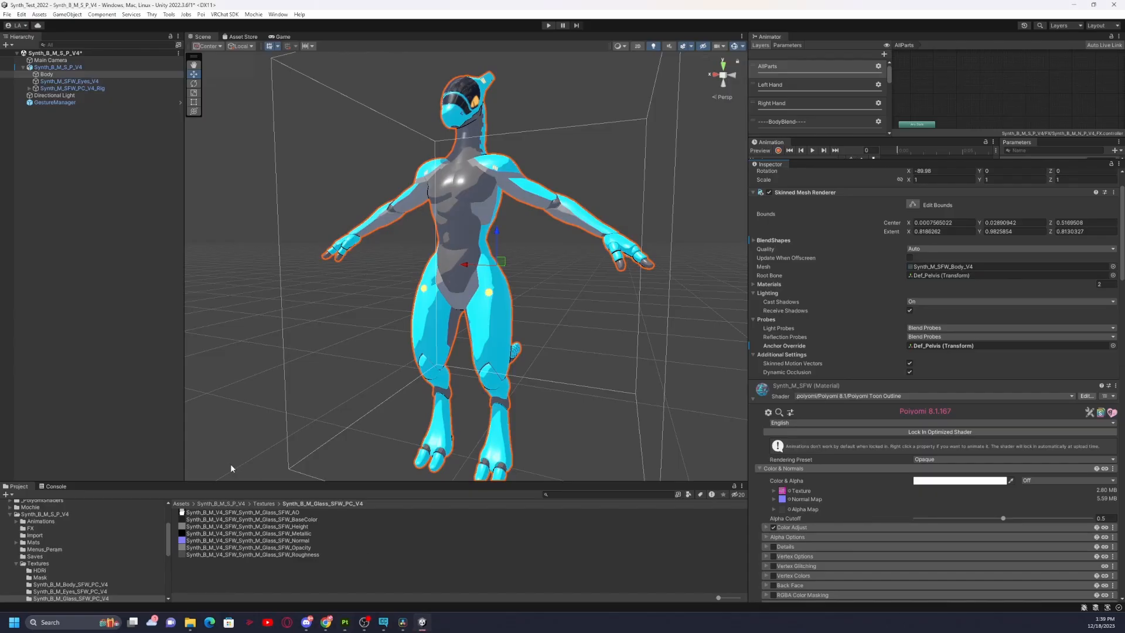
click(264, 504)
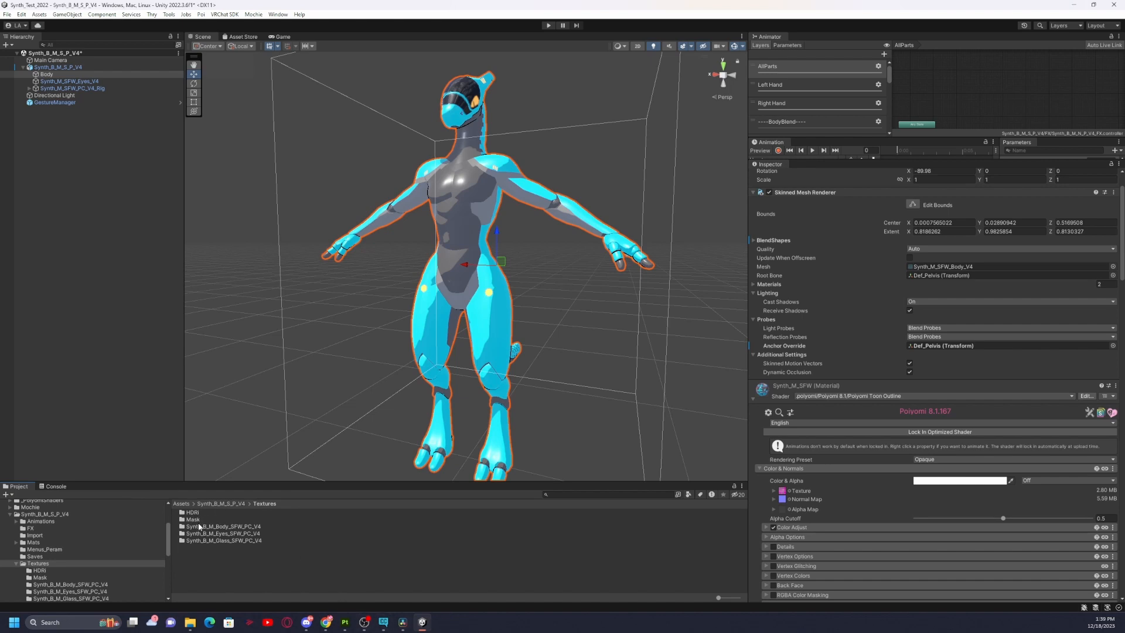
click(345, 623)
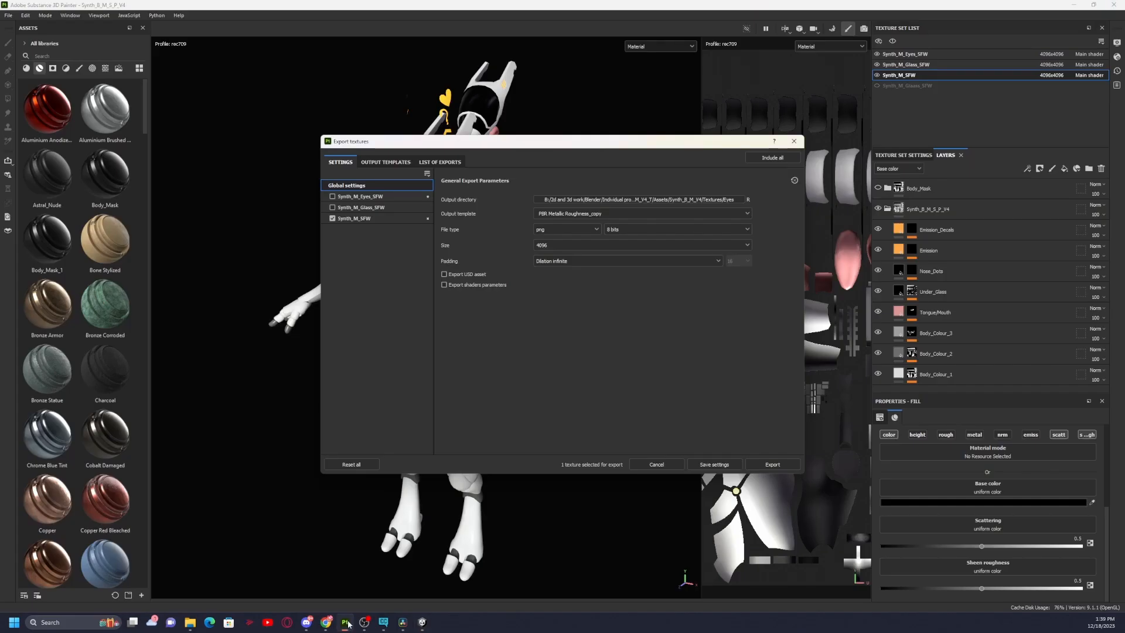
click(795, 142)
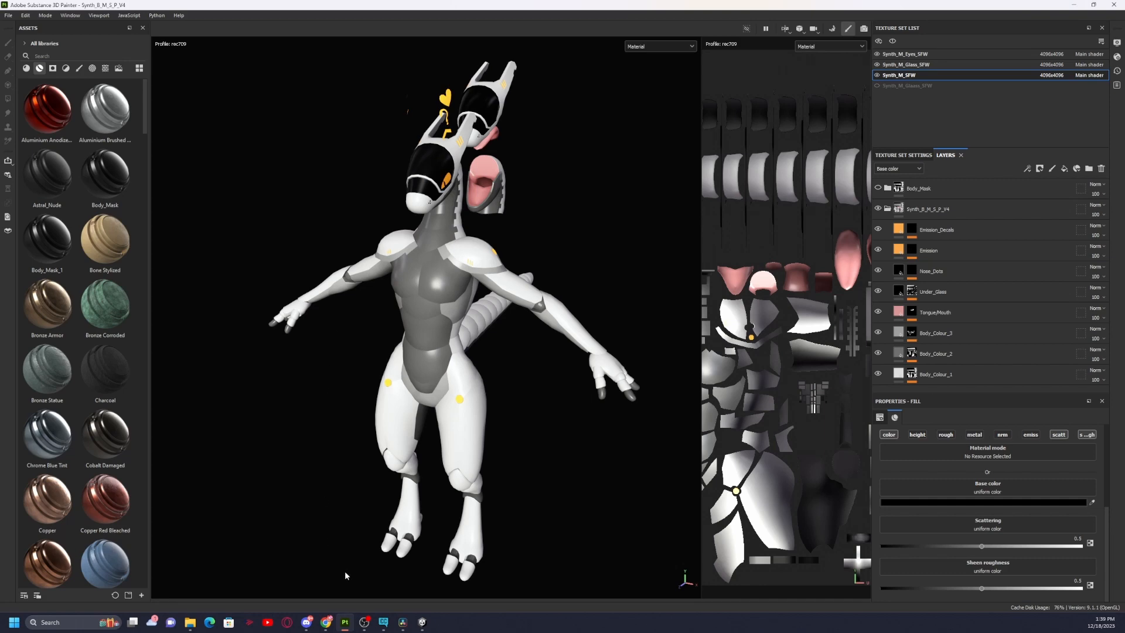
Switch to Unity, examine the contents of the Synth_B_M_Body_SFW_PC_V4 and Mask folders, and return to the Textures folder.
click(423, 627)
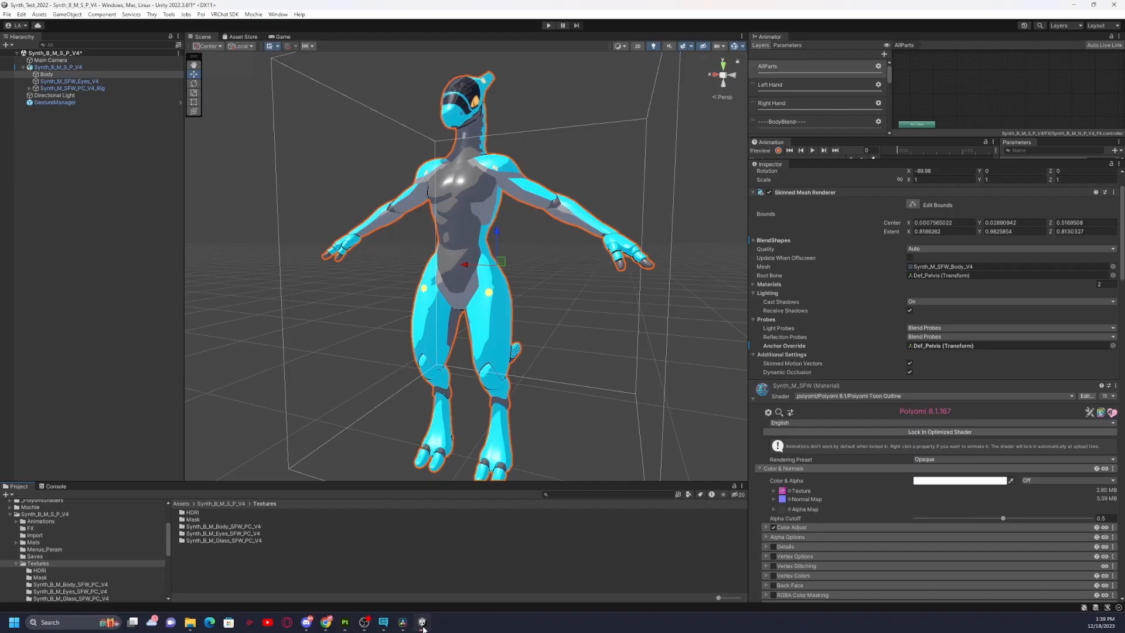
double_click(209, 527)
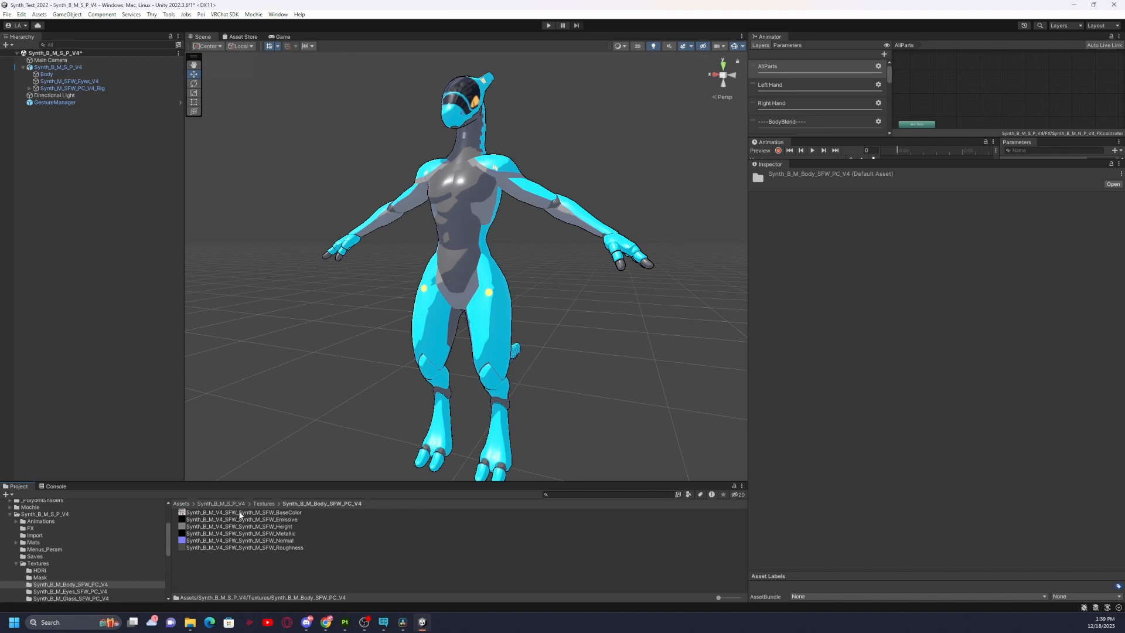
click(264, 504)
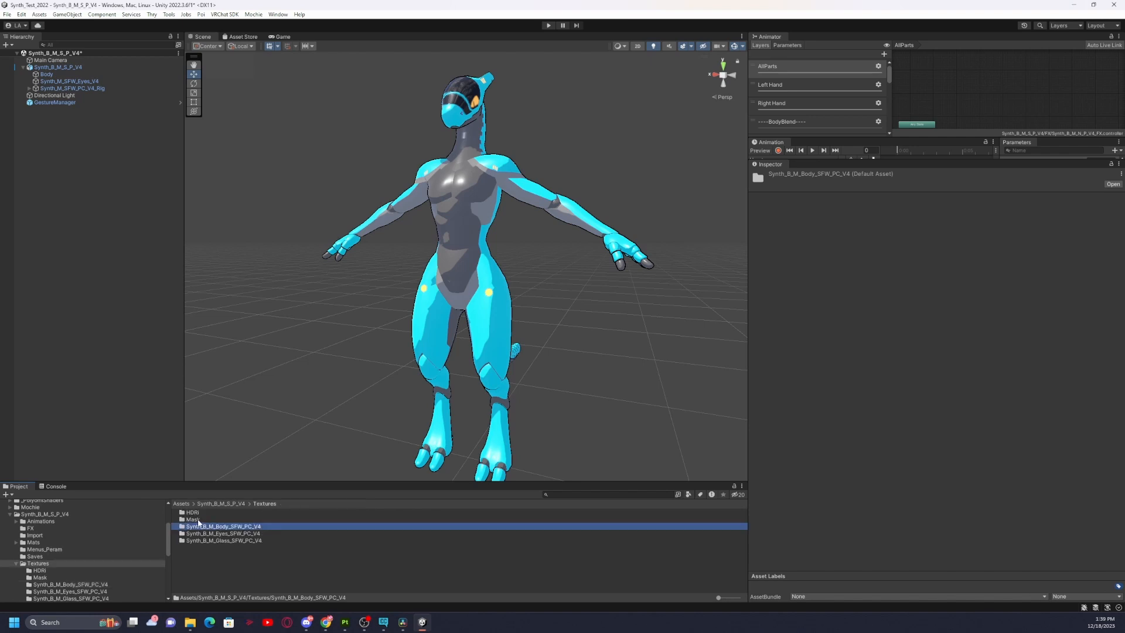
double_click(193, 520)
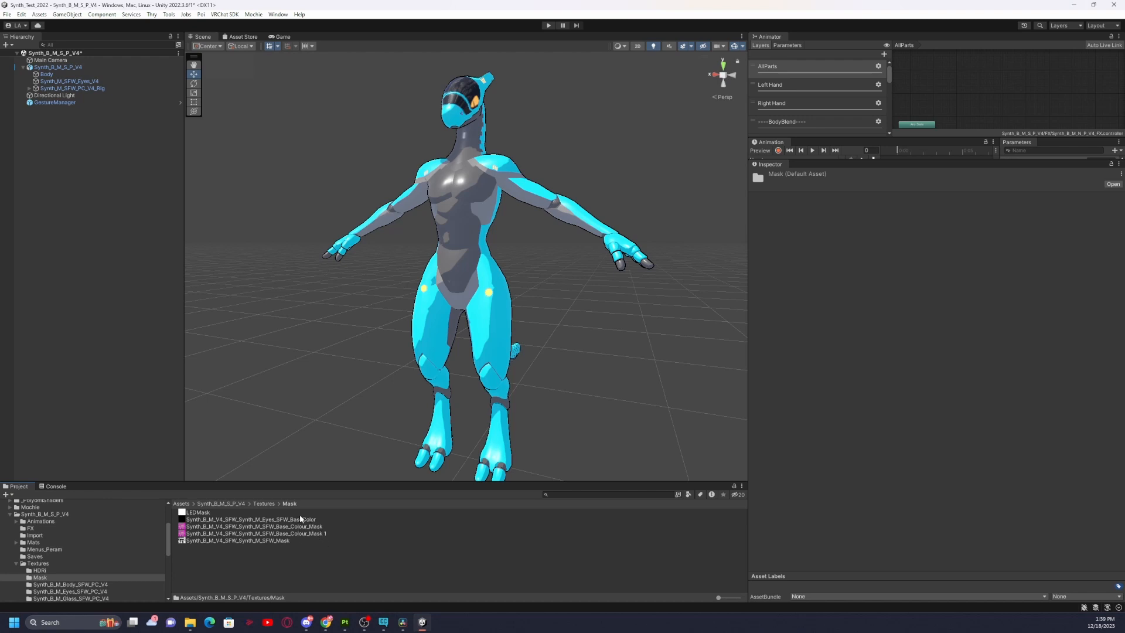
click(265, 505)
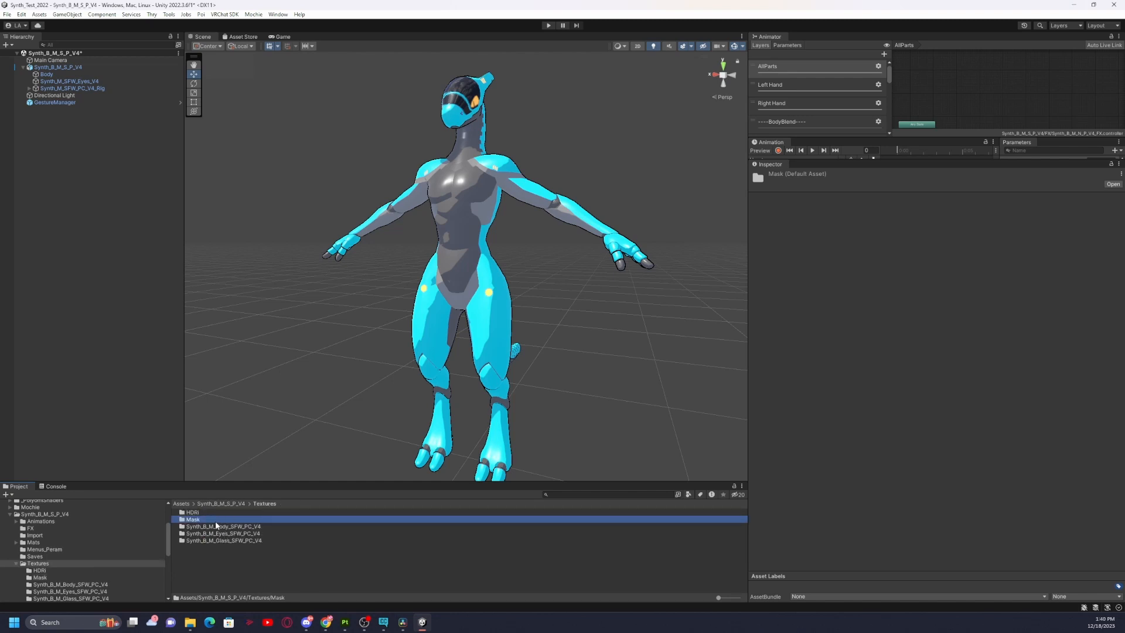
Switch to Substance 3D Painter, reopen the texture export settings and browse the available output templates.
click(345, 622)
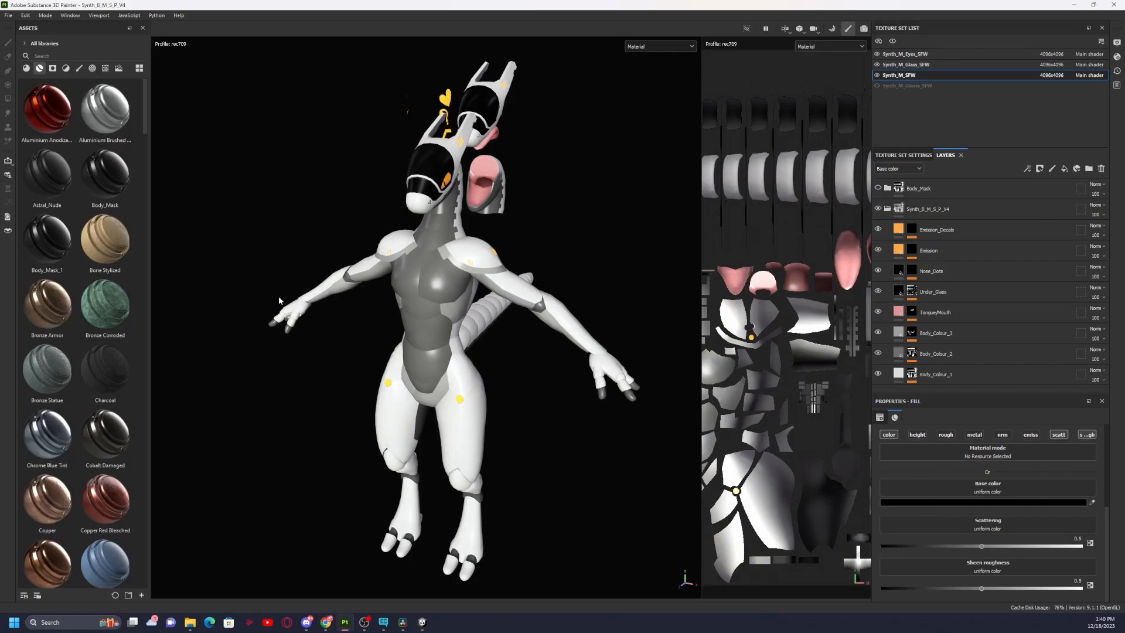
click(8, 15)
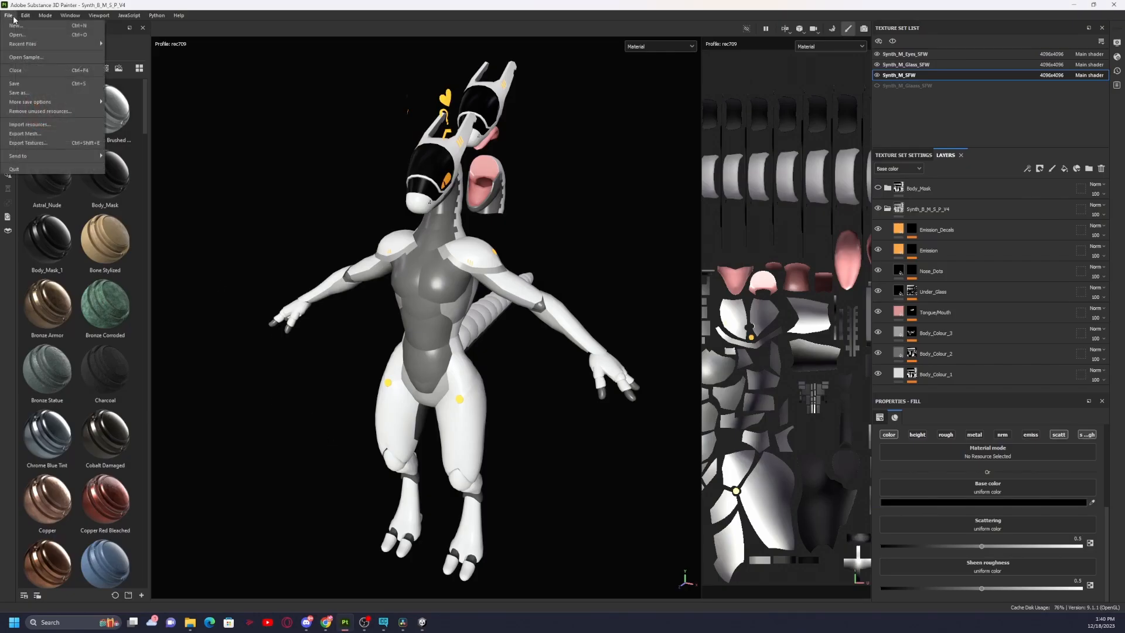
click(41, 147)
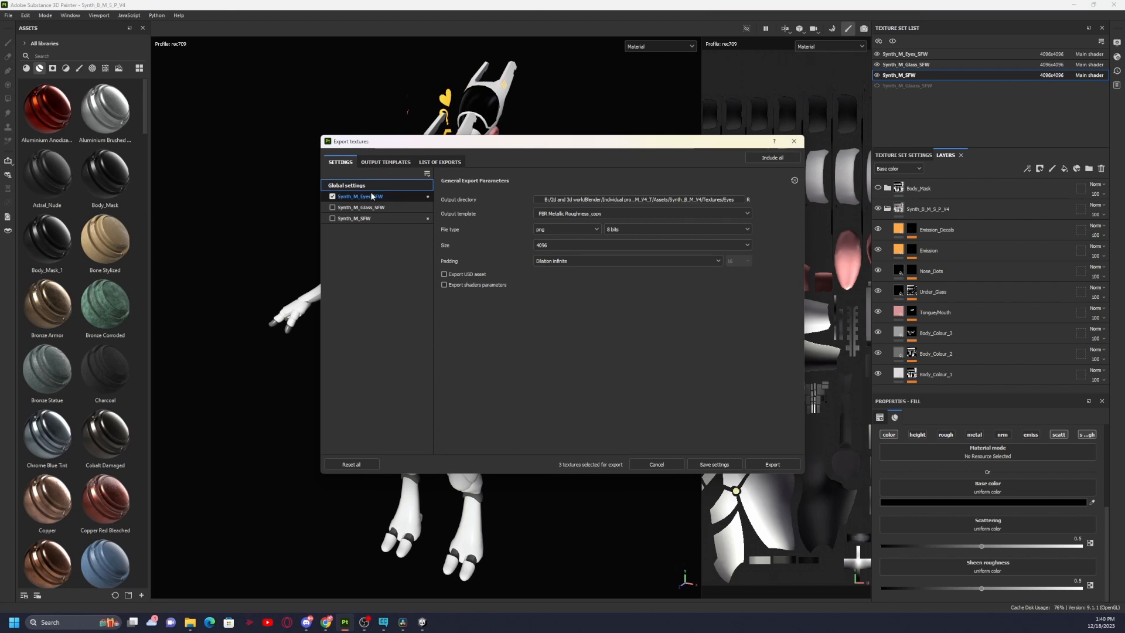
click(554, 214)
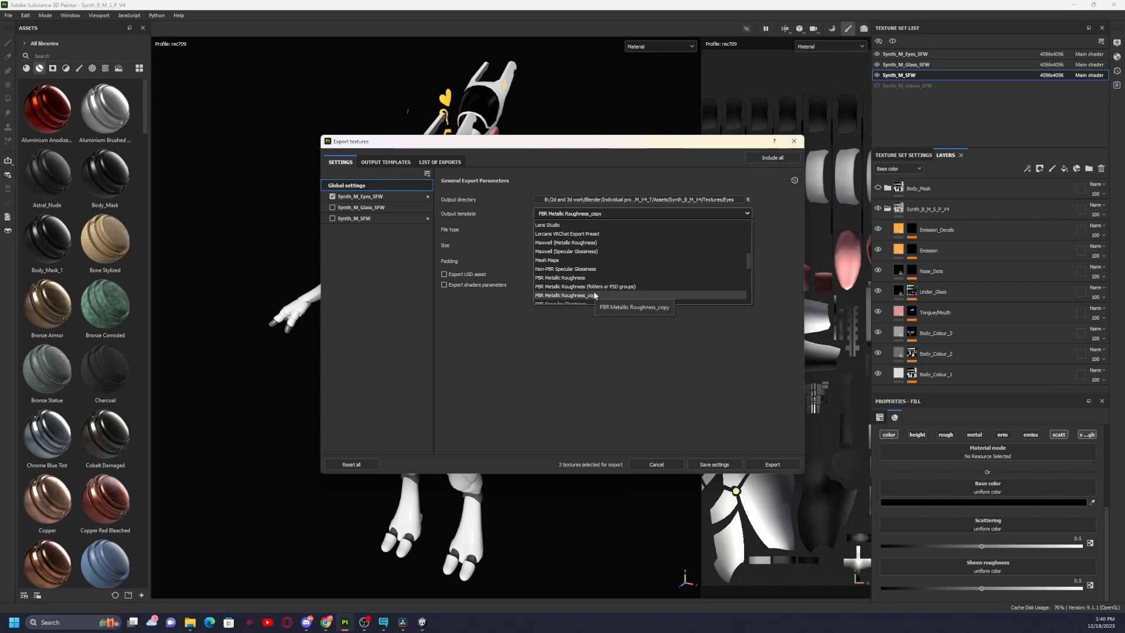
scroll(586, 288, down, 3)
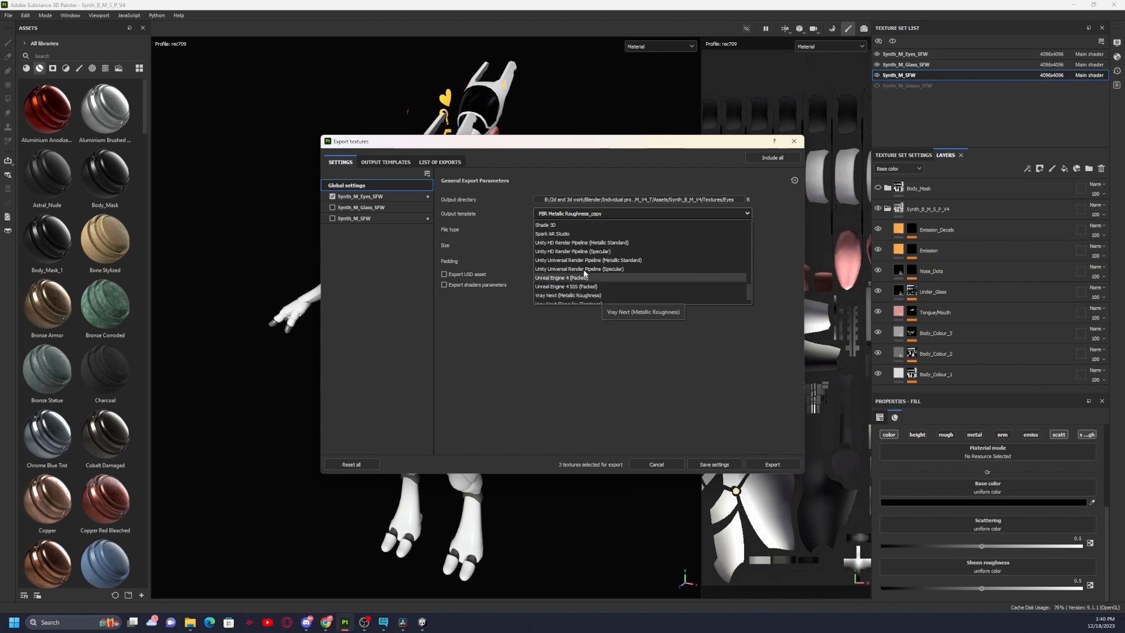
scroll(595, 289, up, 5)
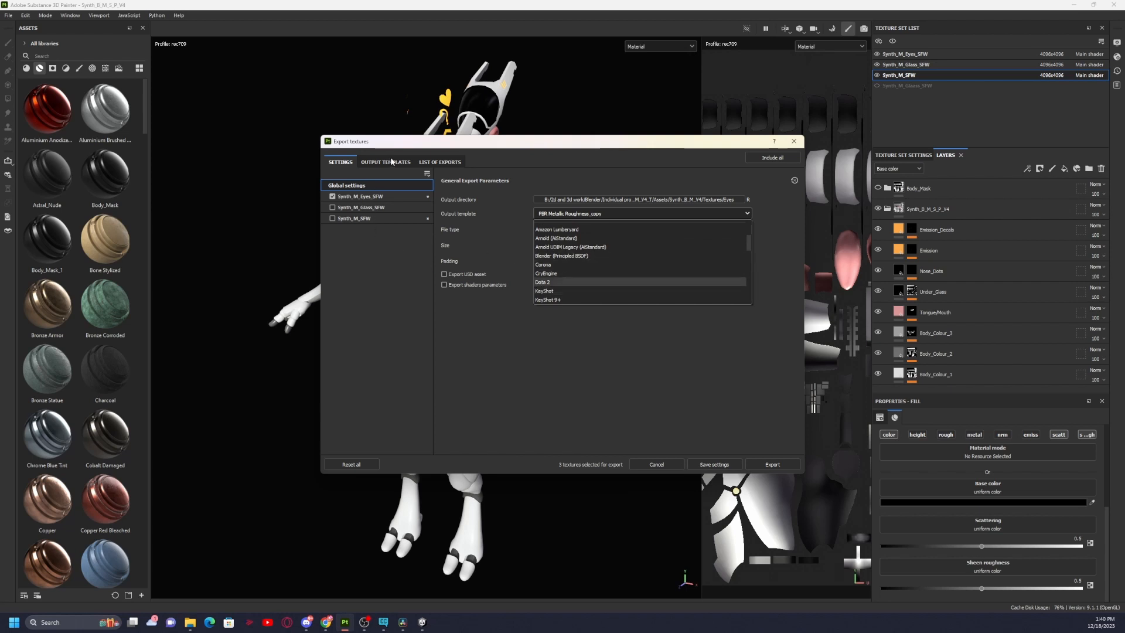
Compare the output maps of the PBR Metallic Roughness and PBR Metallic Roughness_copy presets, and close the export window without exporting.
click(417, 302)
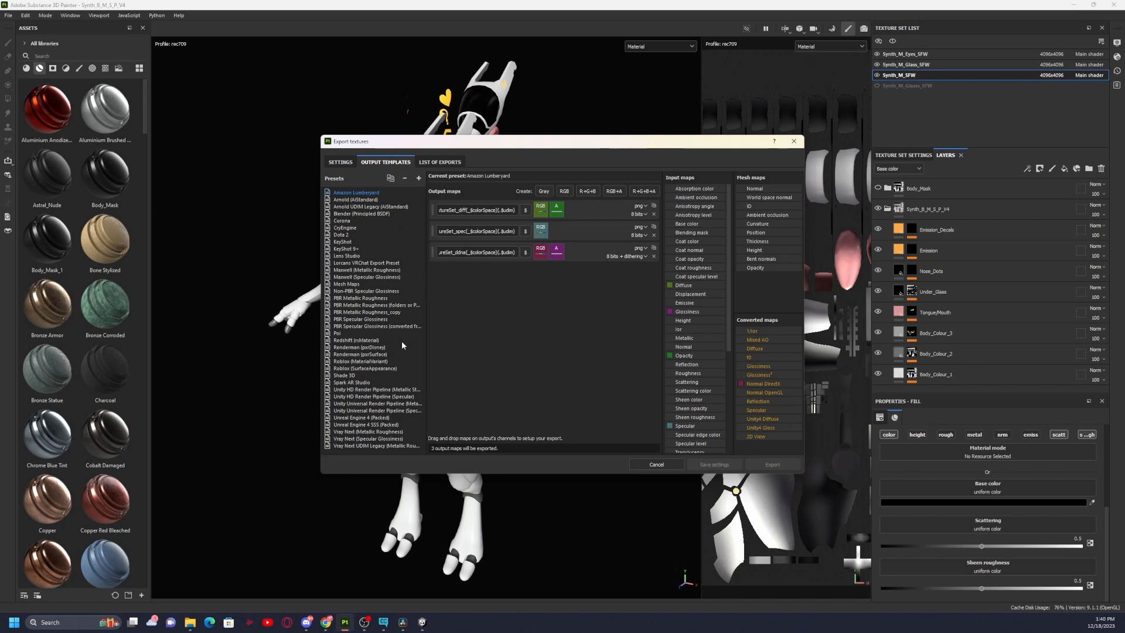
click(379, 319)
click(380, 298)
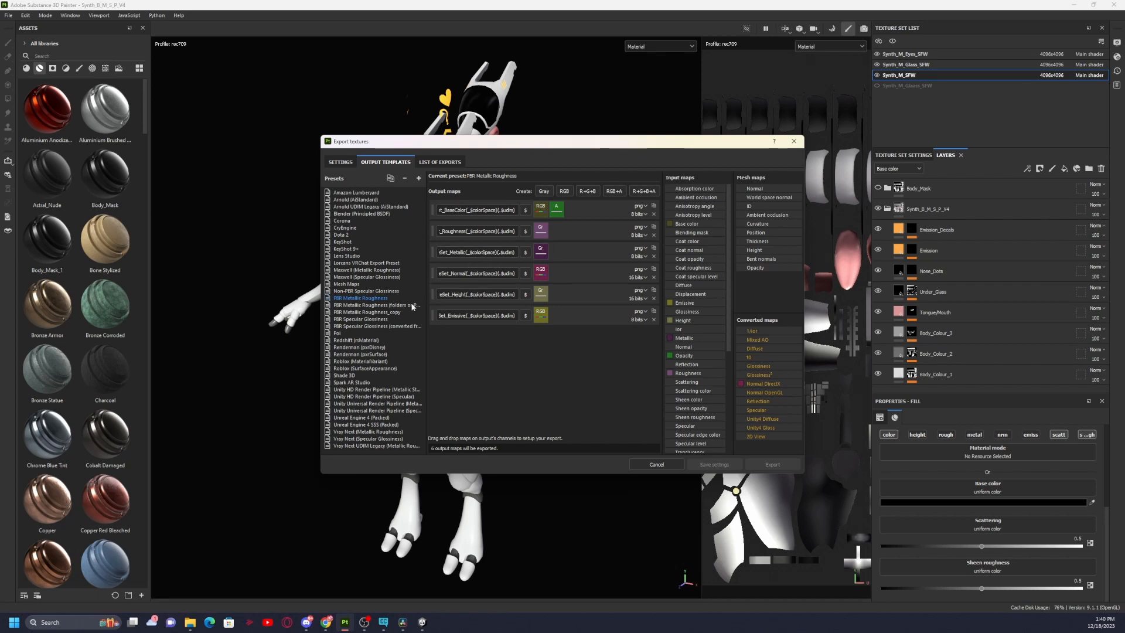
click(391, 312)
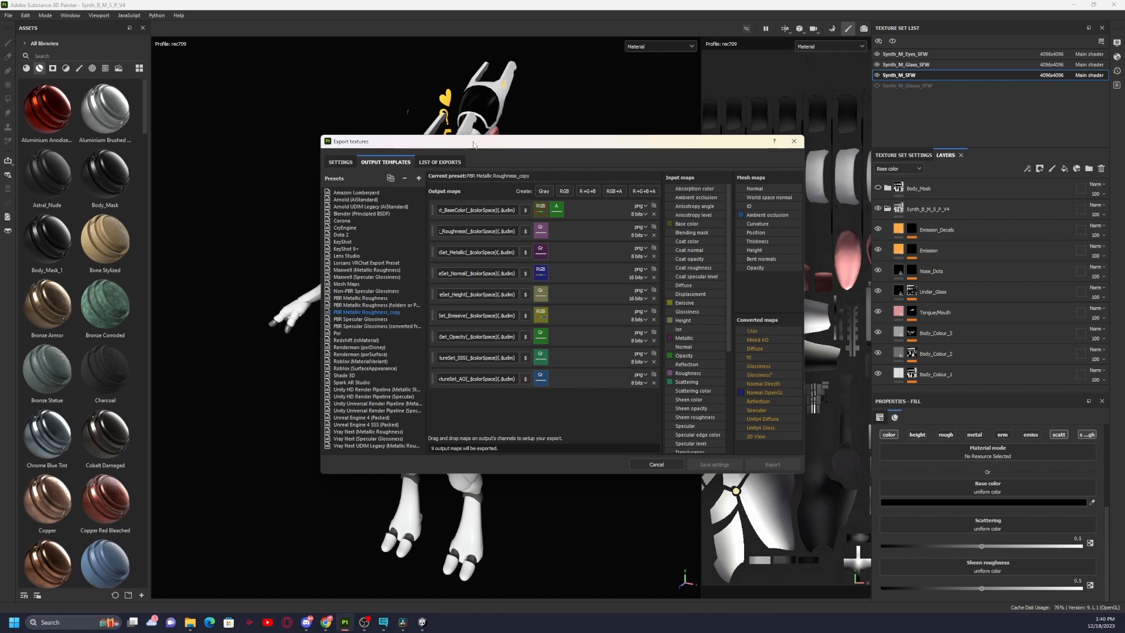
click(340, 162)
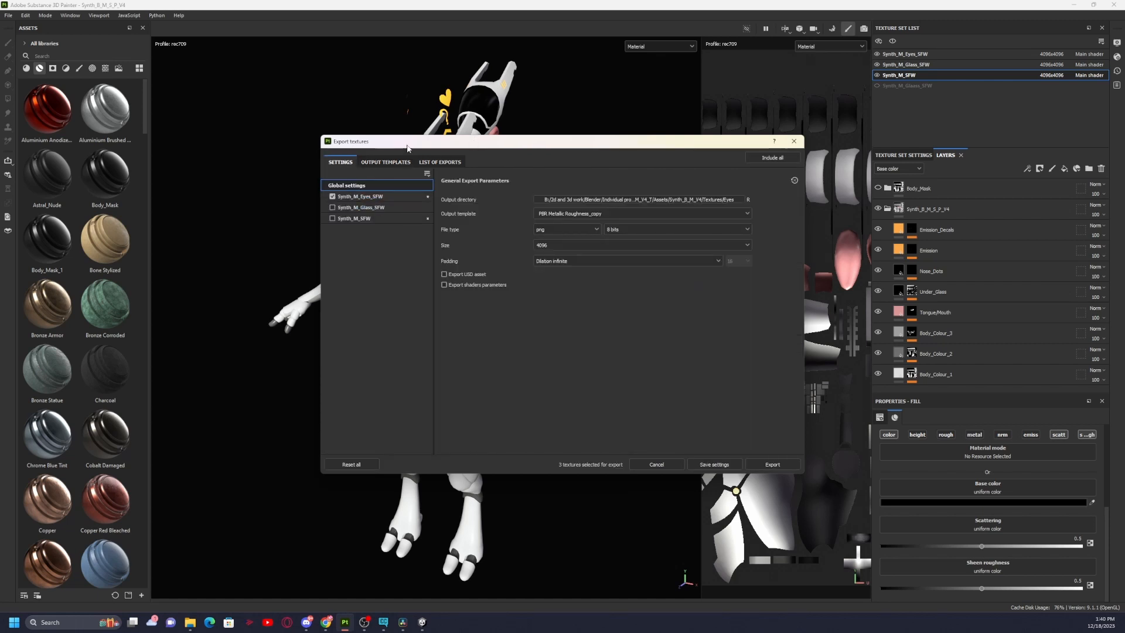
key(Escape)
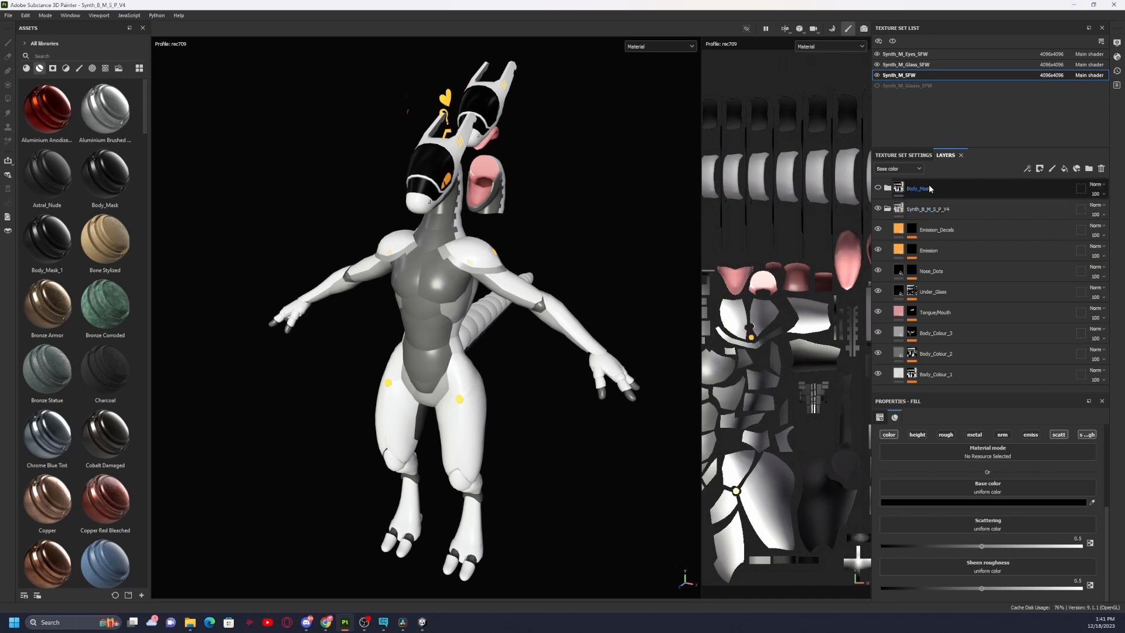
click(896, 187)
mouse_move(894, 189)
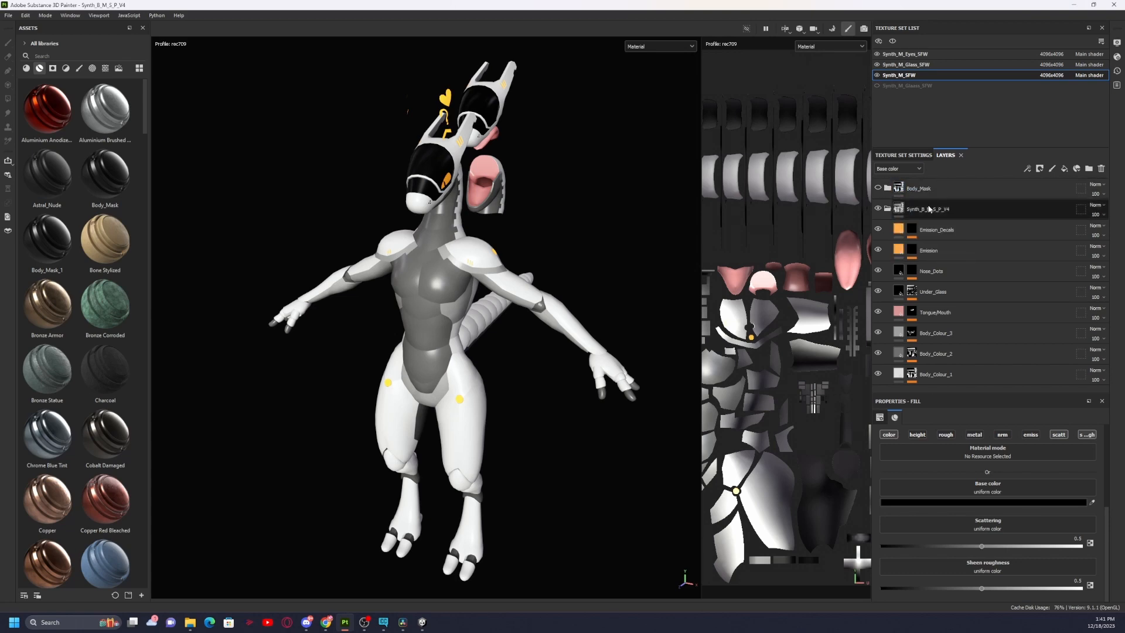
Shrink the Substance 3D Painter window, minimize Unity, and open the desktop folder Exports_And_Body_Mask, placing it lower beside Painter.
double_click(193, 6)
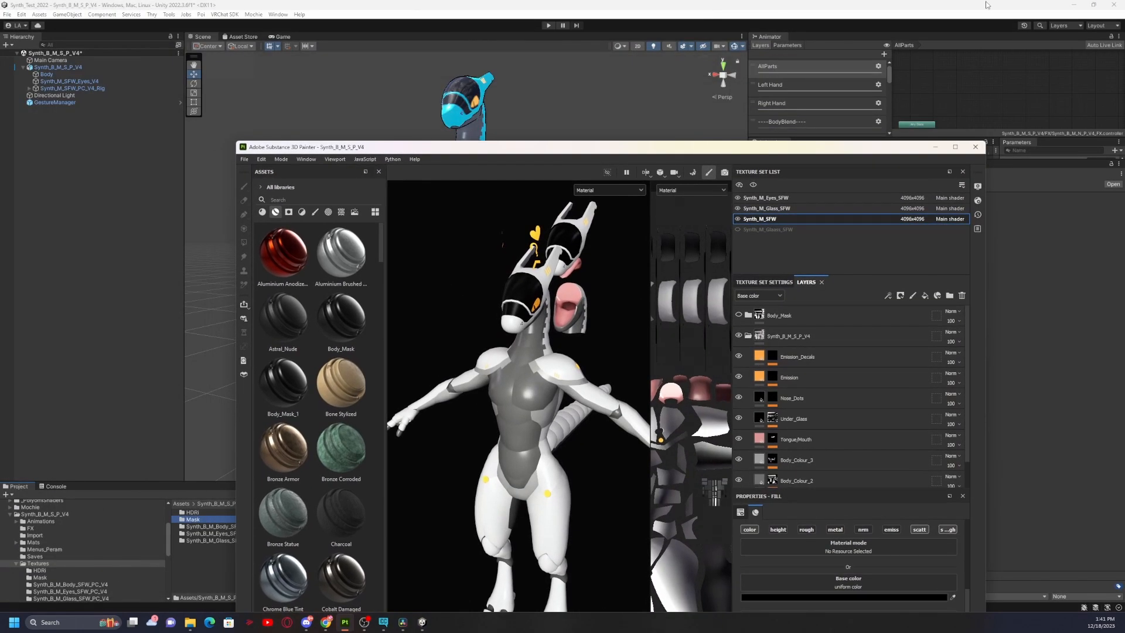
click(1073, 6)
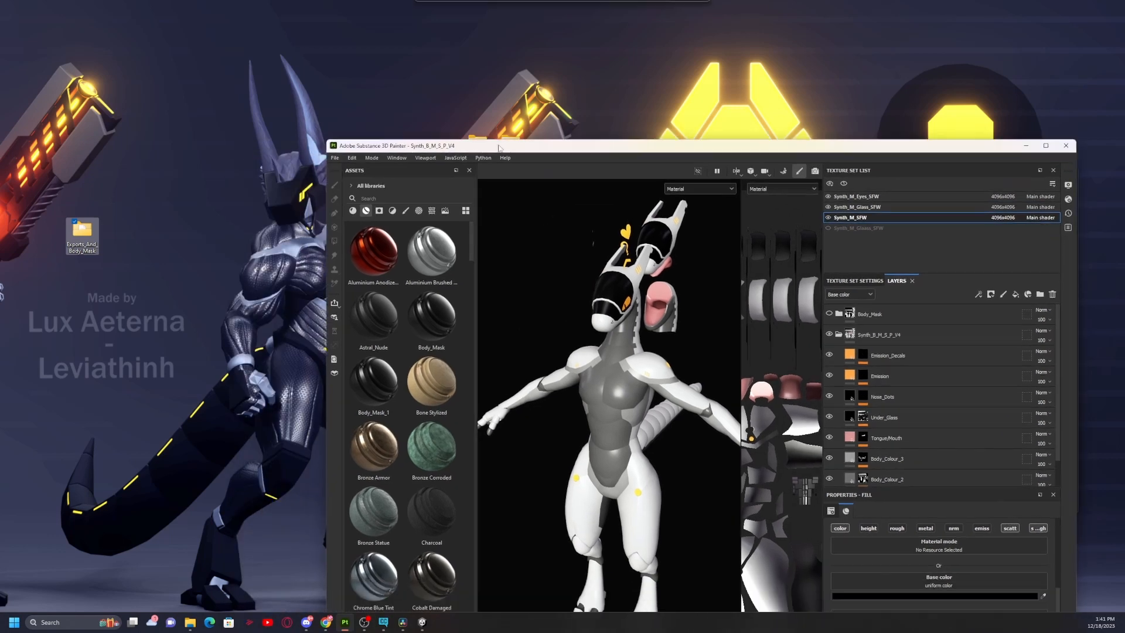
double_click(85, 237)
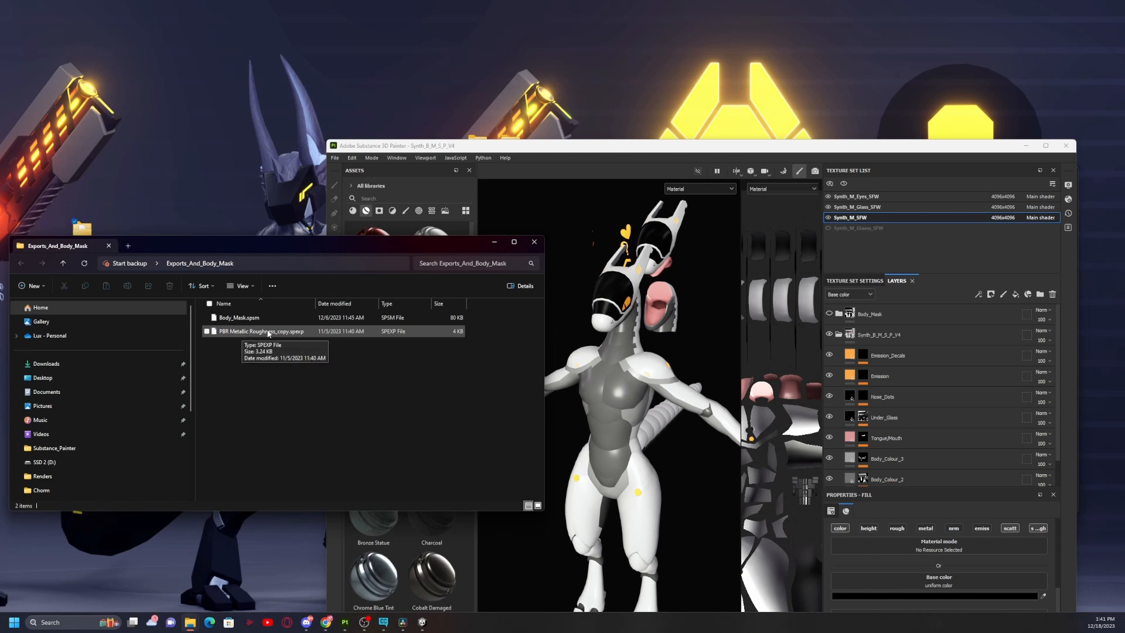
drag(261, 246, 263, 329)
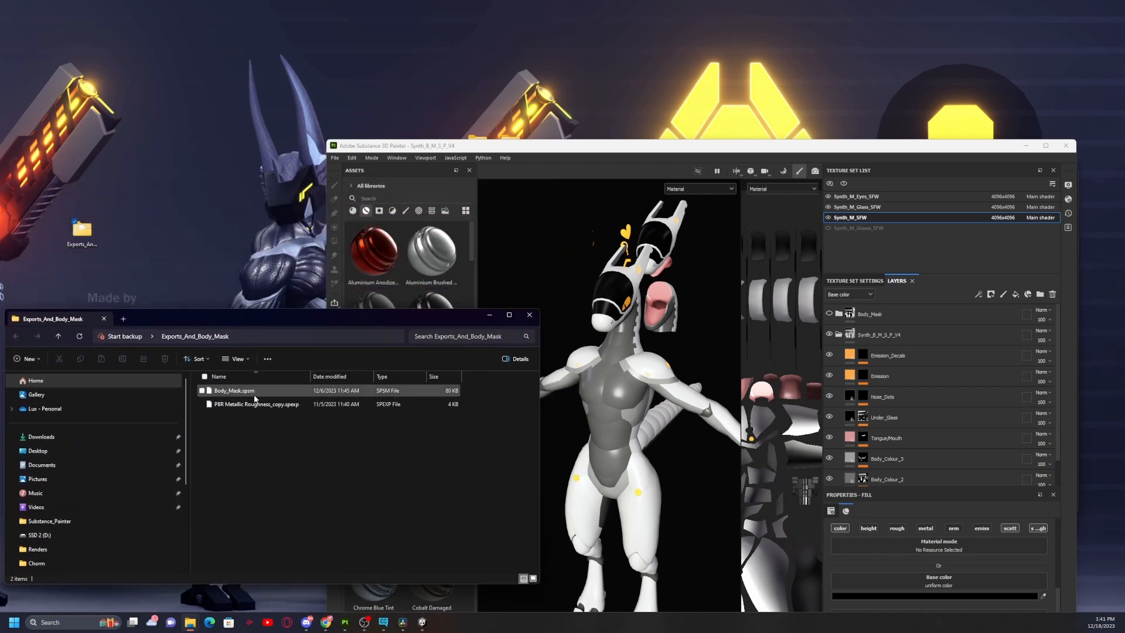
Start importing Body_Mask.spsm into the Substance 3D Painter assets, view the import destination options, and cancel the import.
mouse_move(233, 393)
mouse_down()
mouse_move(303, 372)
mouse_move(412, 268)
mouse_up()
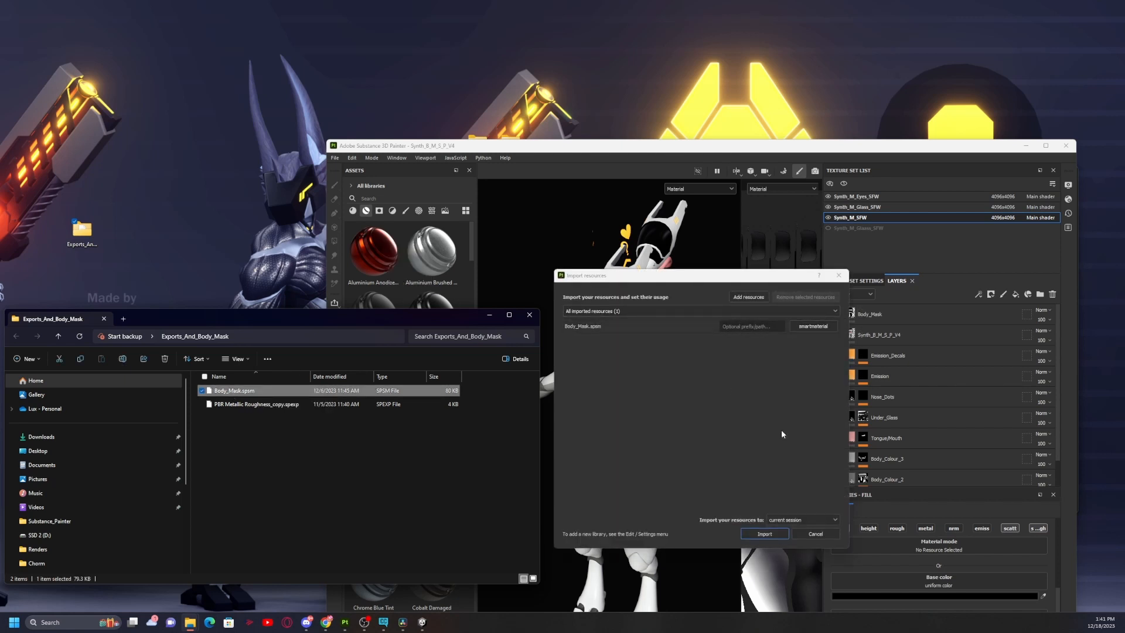
click(807, 521)
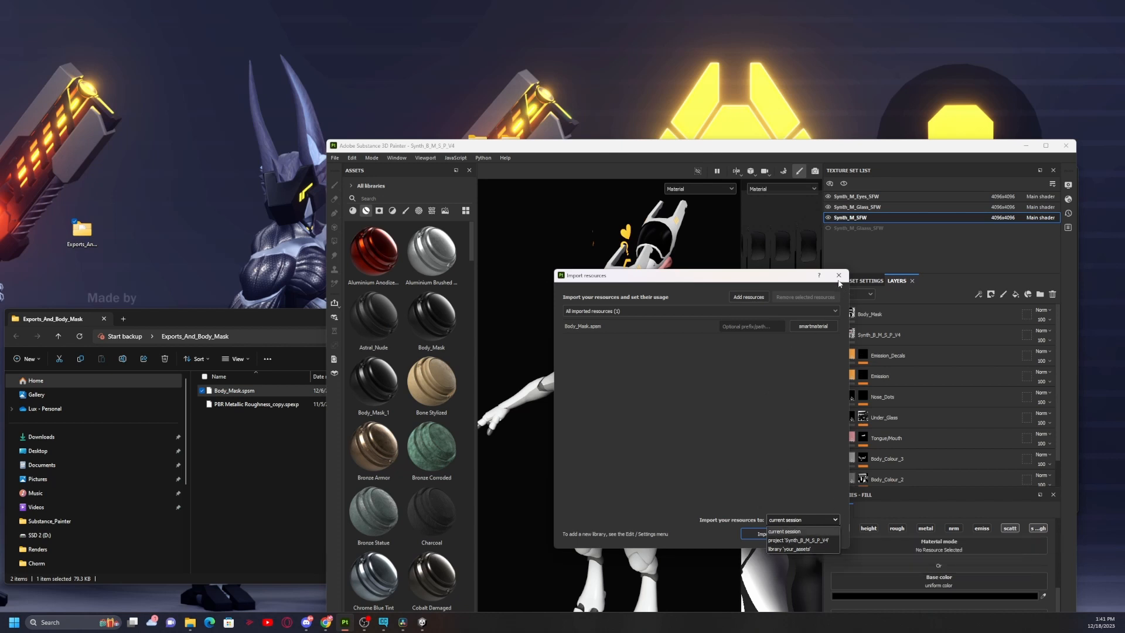
click(845, 278)
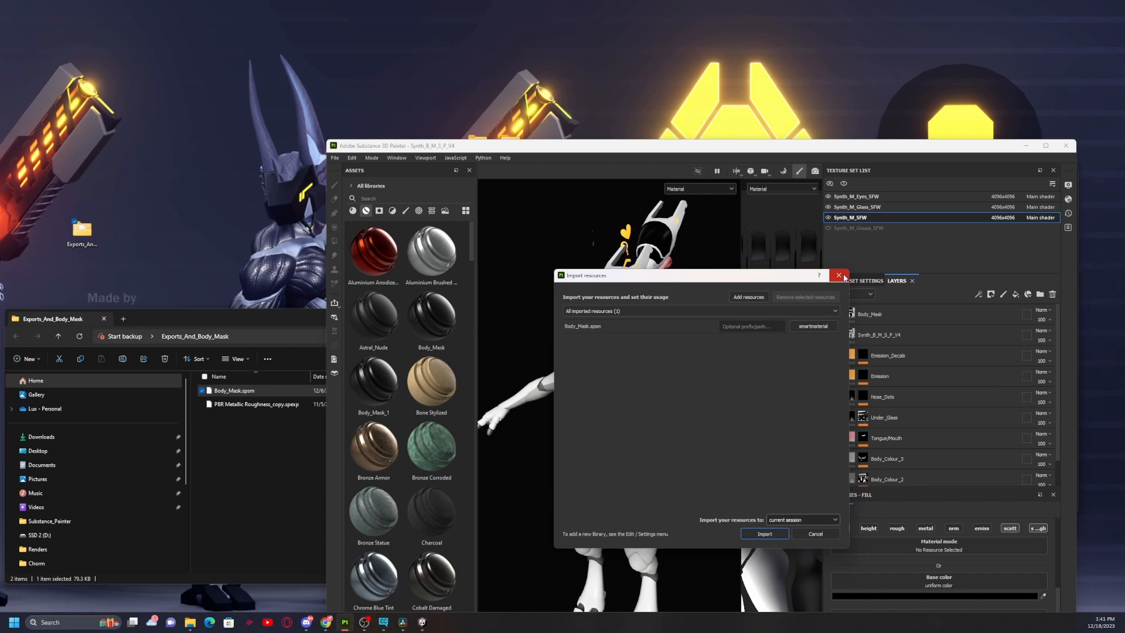
Close the resource import window without importing and maximize the Substance 3D Painter window.
click(844, 277)
drag(821, 152, 791, 7)
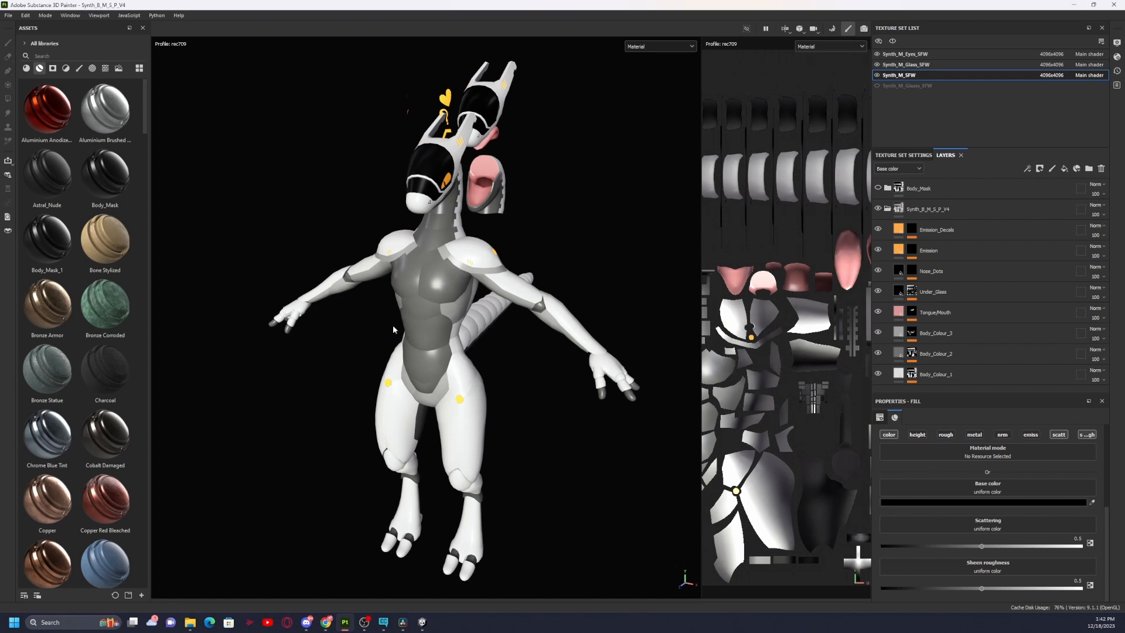
Toggle the Body_Mask folder's visibility in the Synth_M_SFW layers, leaving it shown, and inspect the masked areas on the model.
alt+drag(393, 329, 559, 228)
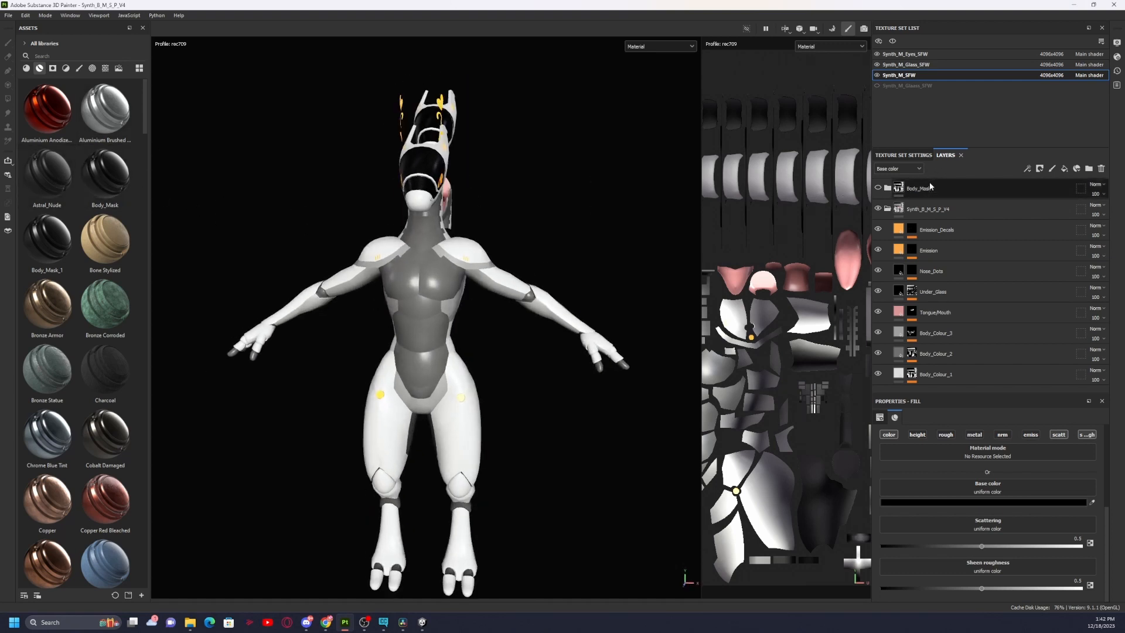
click(879, 188)
click(879, 188)
click(879, 188)
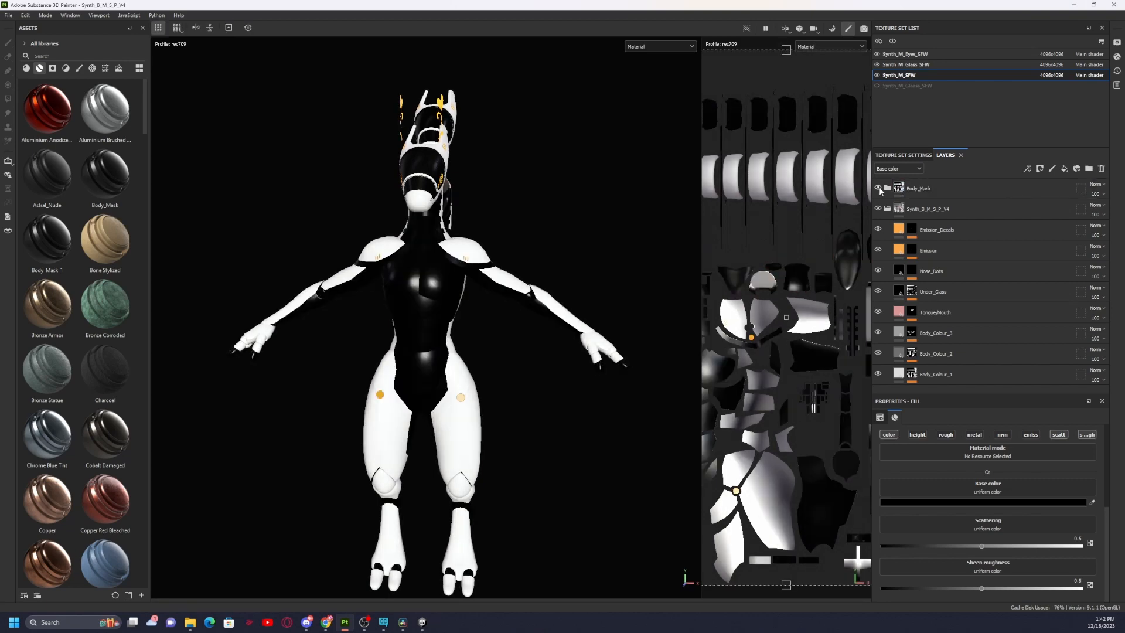
alt+drag(445, 293, 493, 280)
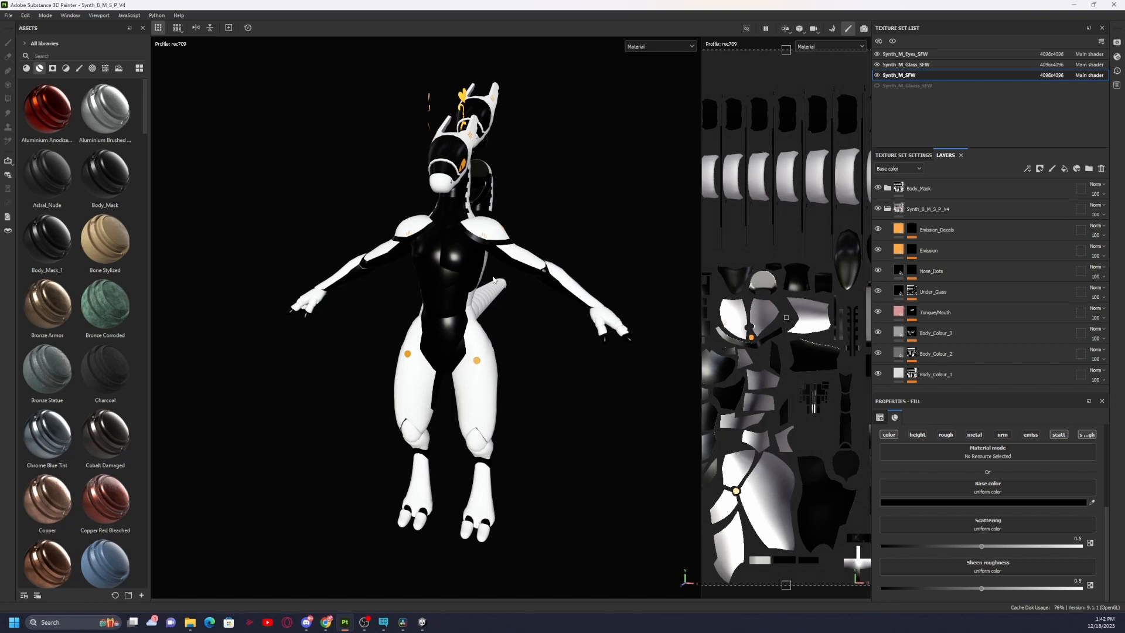
Switch to Unity and examine the recoloured shell of the Synth avatar from several angles.
click(432, 618)
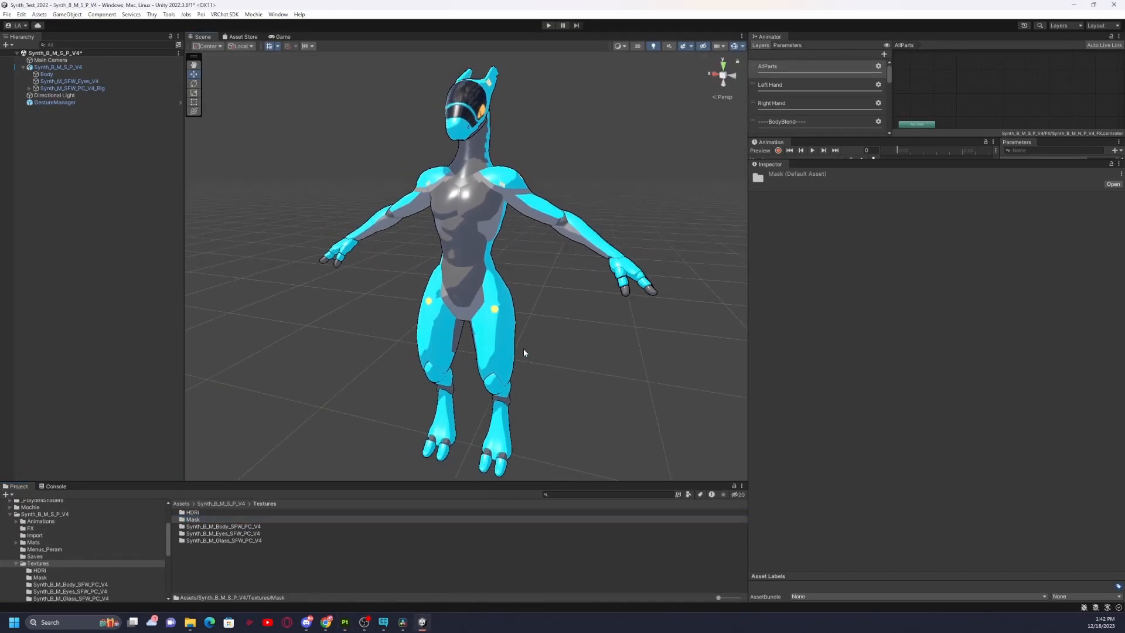
alt+drag(527, 354, 505, 336)
alt+right_drag(505, 336, 512, 359)
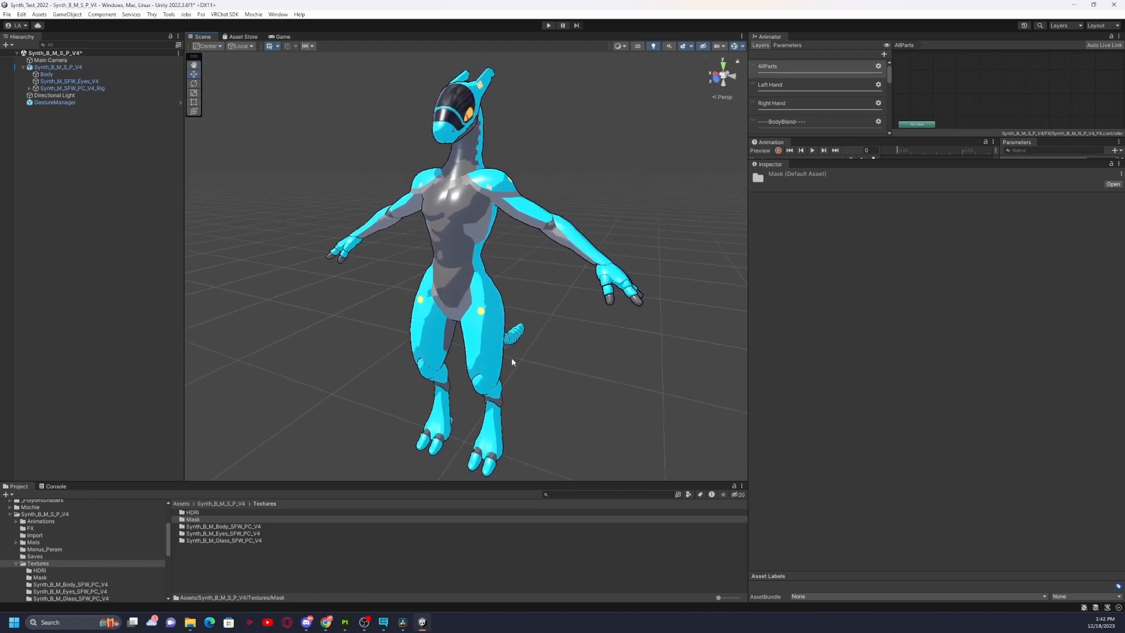
alt+drag(513, 361, 522, 350)
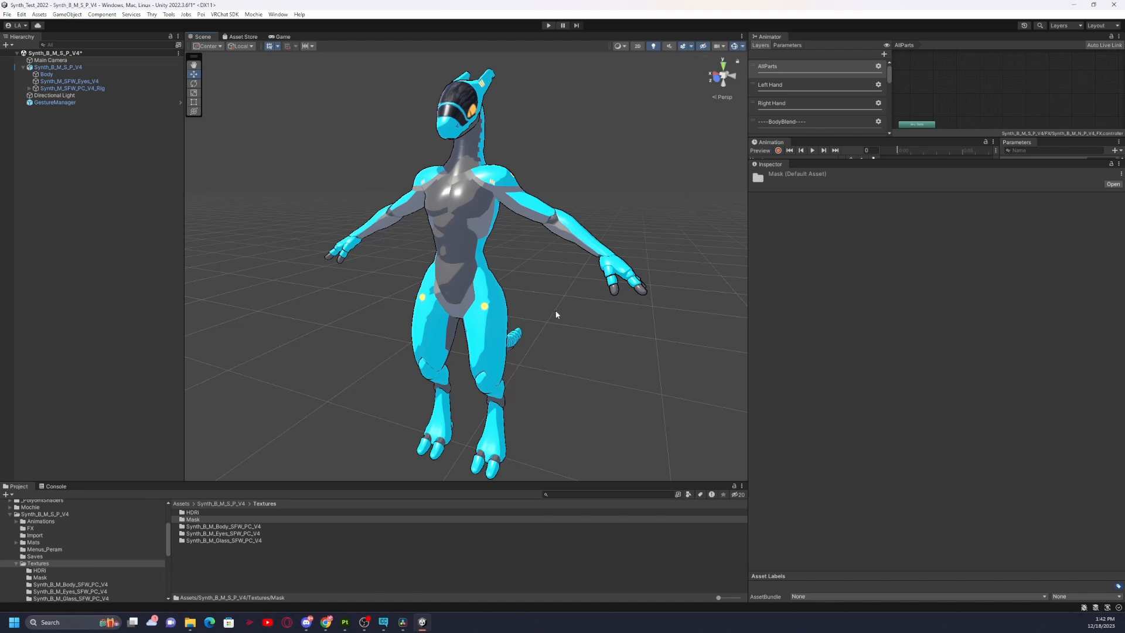
alt+drag(520, 349, 539, 322)
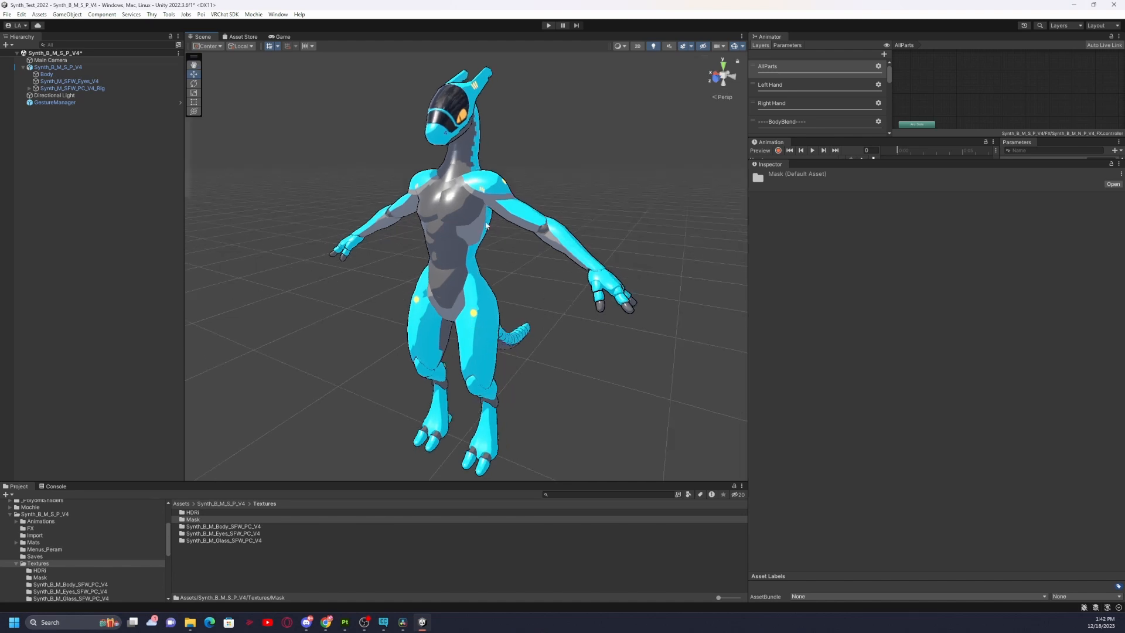